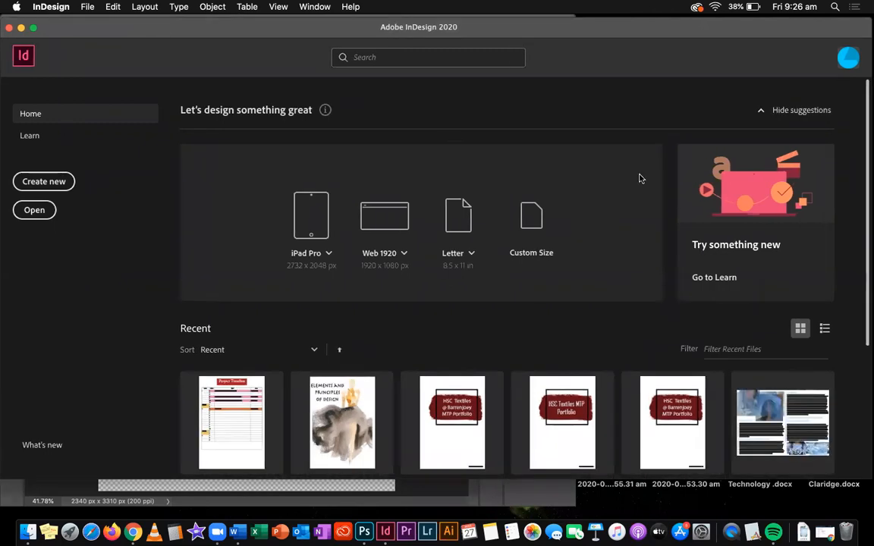
Create a new print document from the A3 preset in landscape orientation.
{"action": "left_click", "coordinate": [44, 181]}
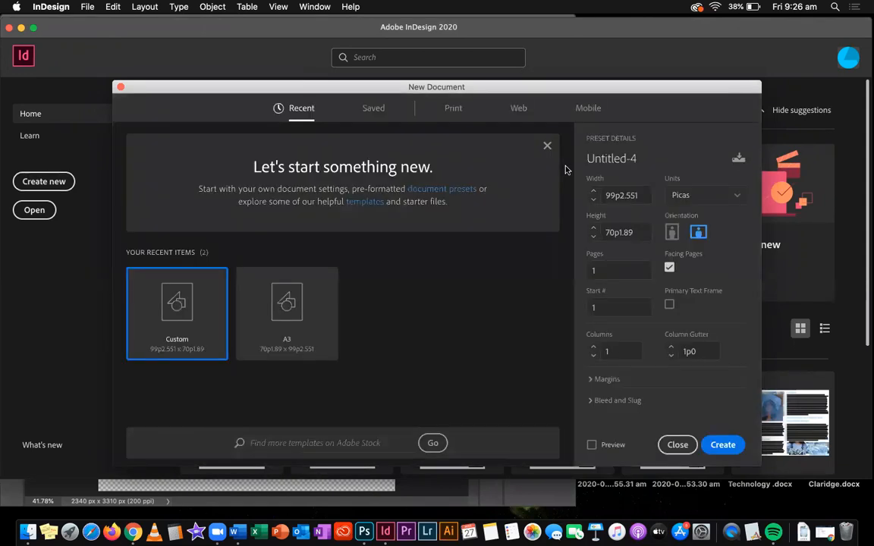
{"action": "left_click", "coordinate": [454, 112]}
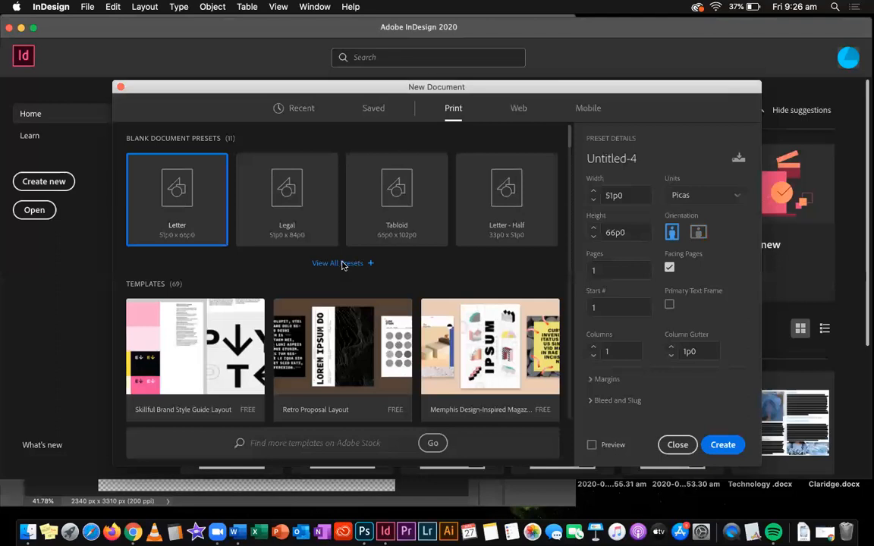
{"action": "left_click", "coordinate": [342, 264]}
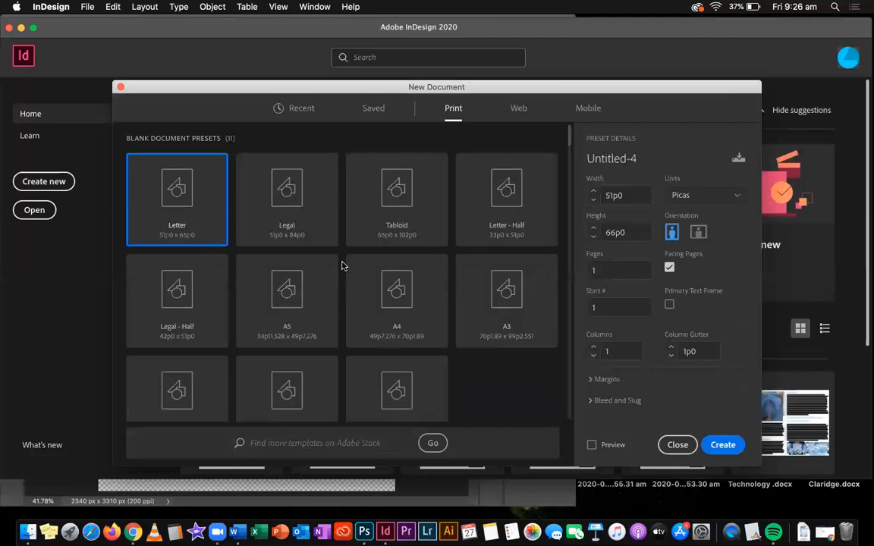
{"action": "left_click", "coordinate": [519, 307]}
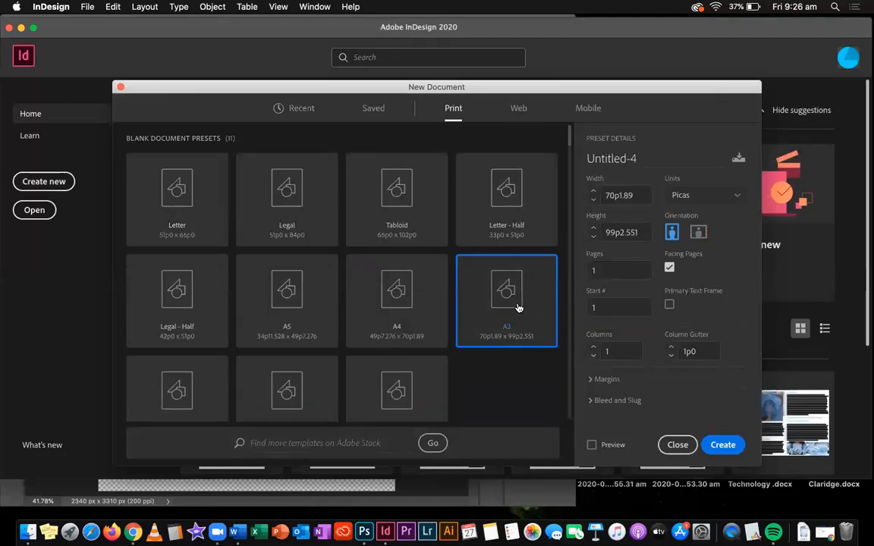
{"action": "left_click", "coordinate": [698, 235]}
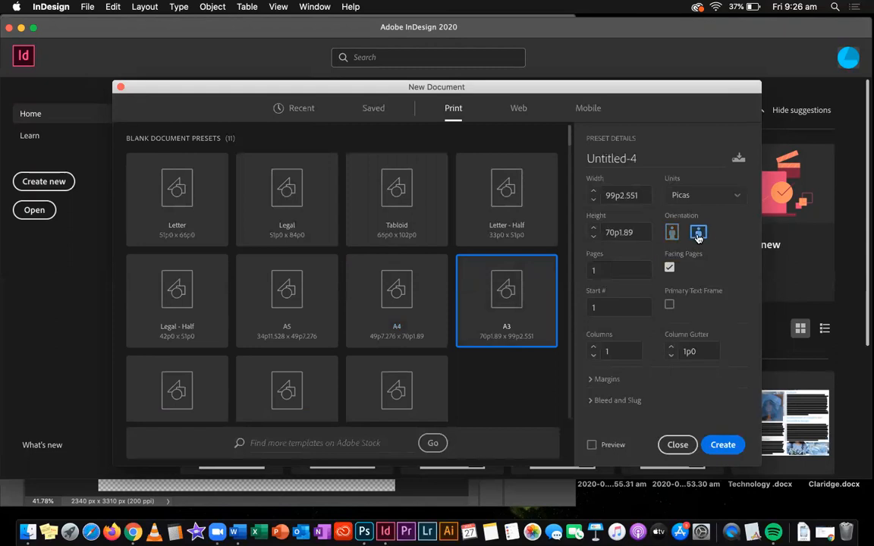
{"action": "left_click", "coordinate": [722, 445]}
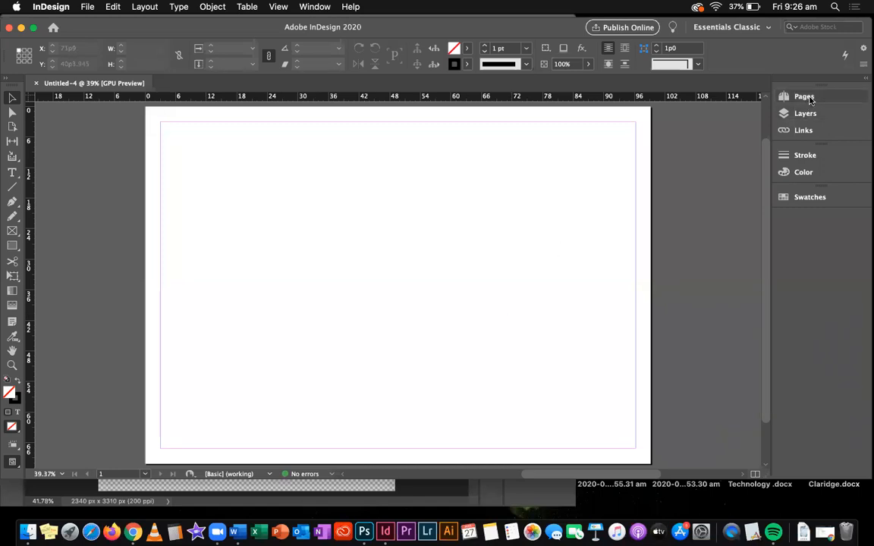
Set the workspace to Essentials Classic.
{"action": "left_click", "coordinate": [312, 8]}
{"action": "mouse_move", "coordinate": [329, 36]}
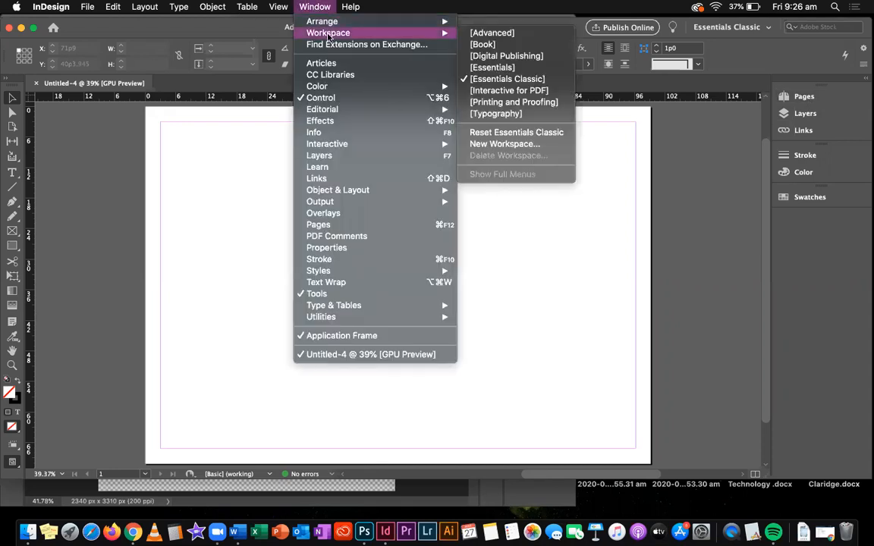
{"action": "left_click", "coordinate": [525, 80]}
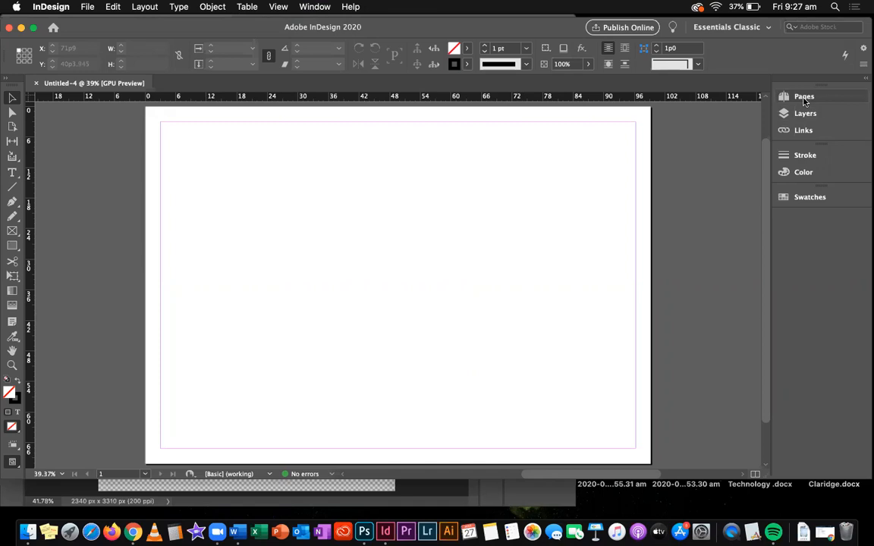
Add two new pages after page 1 of the document.
{"action": "left_click", "coordinate": [806, 99]}
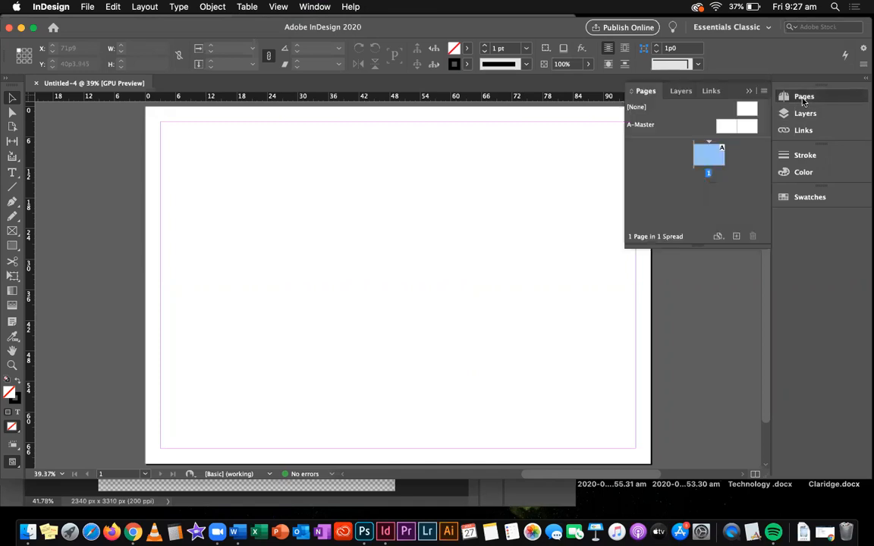
{"action": "left_click", "coordinate": [720, 195]}
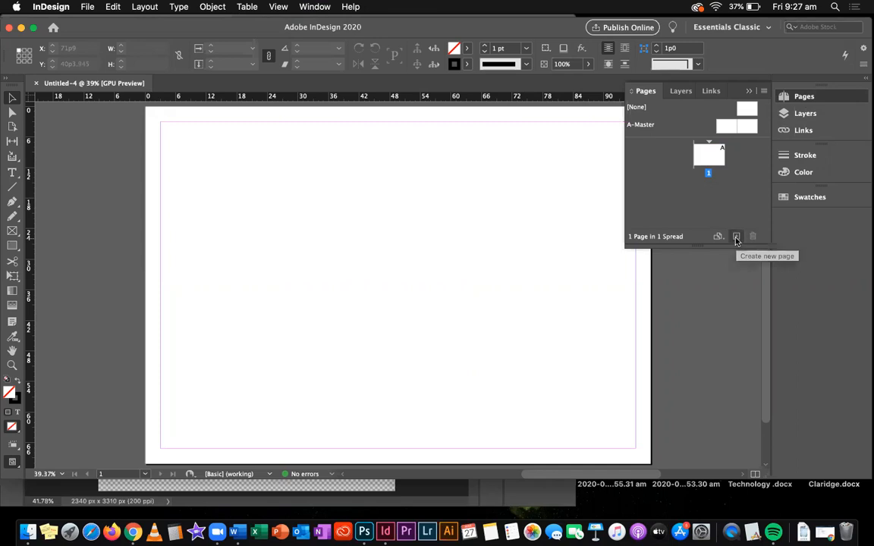
{"action": "left_click", "coordinate": [735, 238]}
{"action": "left_click", "coordinate": [735, 239]}
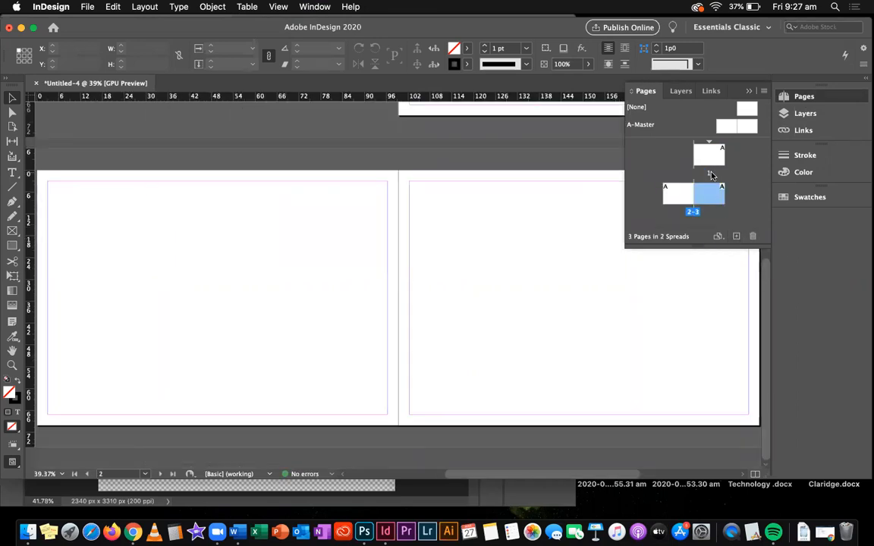
Select page 2, then open the A-Master spread for viewing.
{"action": "left_click", "coordinate": [679, 194]}
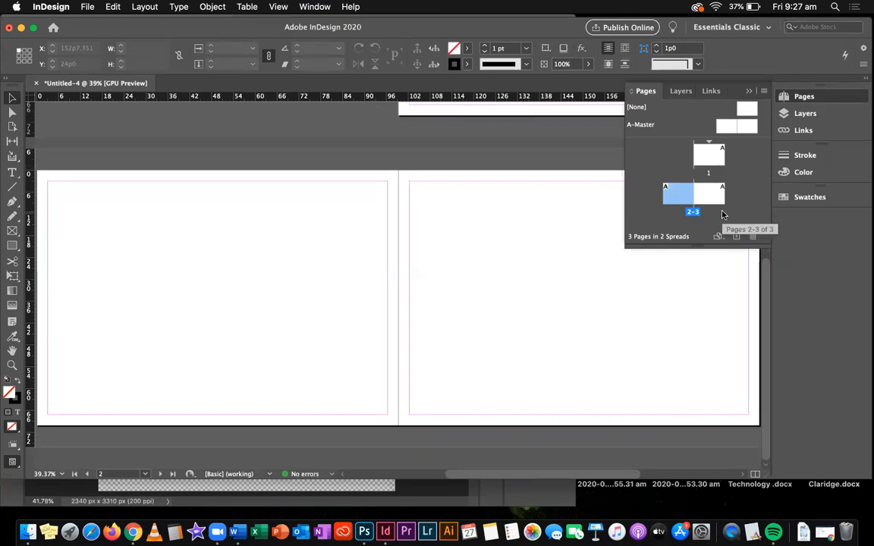
{"action": "left_click", "coordinate": [726, 128]}
{"action": "double_click", "coordinate": [726, 128]}
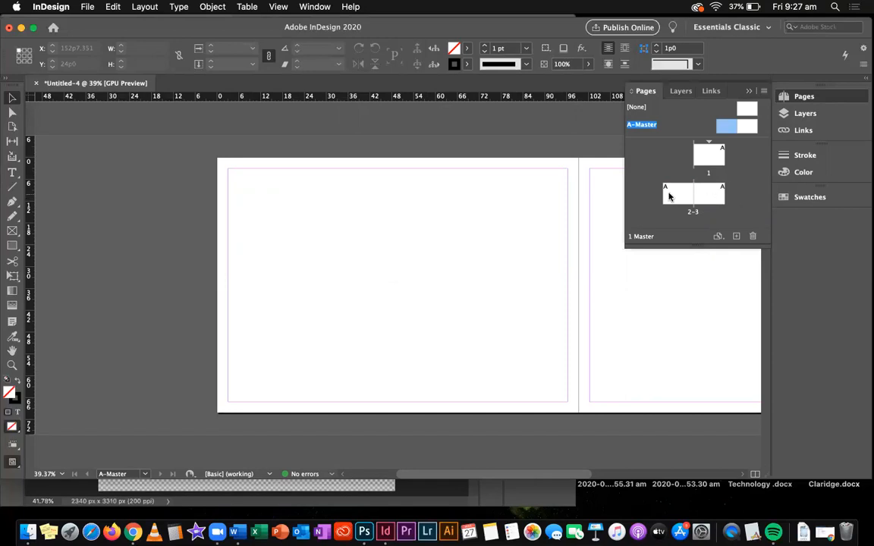
Delete the two added pages, return to page 1 and collapse the page overview.
{"action": "left_click", "coordinate": [670, 194]}
{"action": "left_click", "coordinate": [753, 236]}
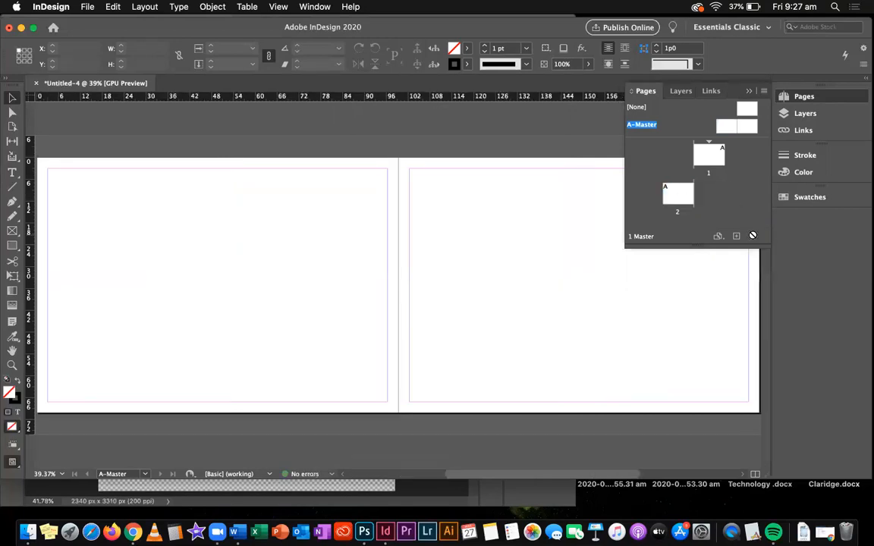
{"action": "left_click", "coordinate": [677, 193]}
{"action": "left_click", "coordinate": [755, 236]}
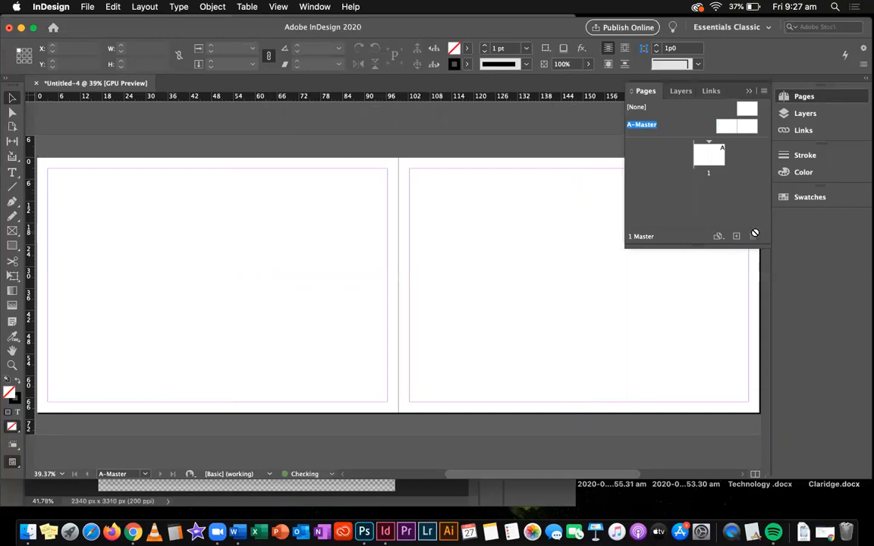
{"action": "left_click", "coordinate": [709, 154]}
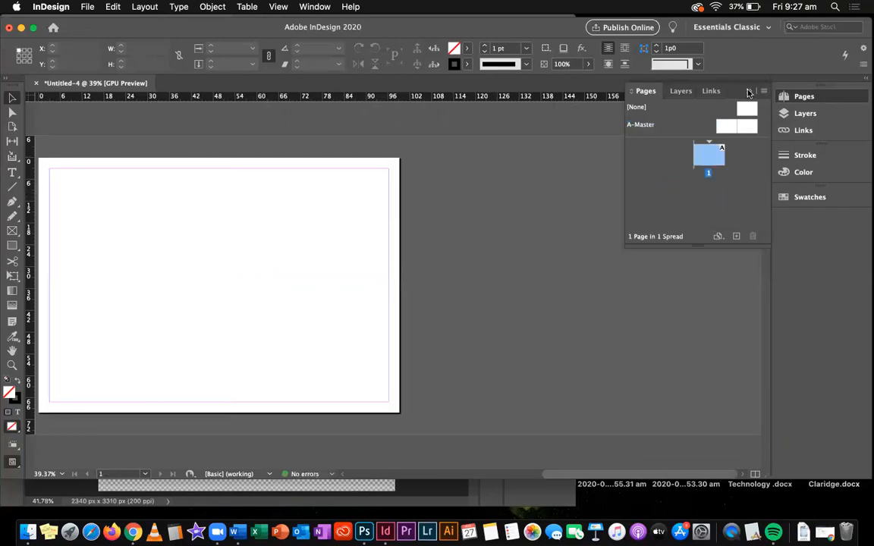
{"action": "left_click", "coordinate": [749, 91]}
{"action": "scroll", "coordinate": [300, 211], "scroll_direction": "left", "scroll_amount": 6}
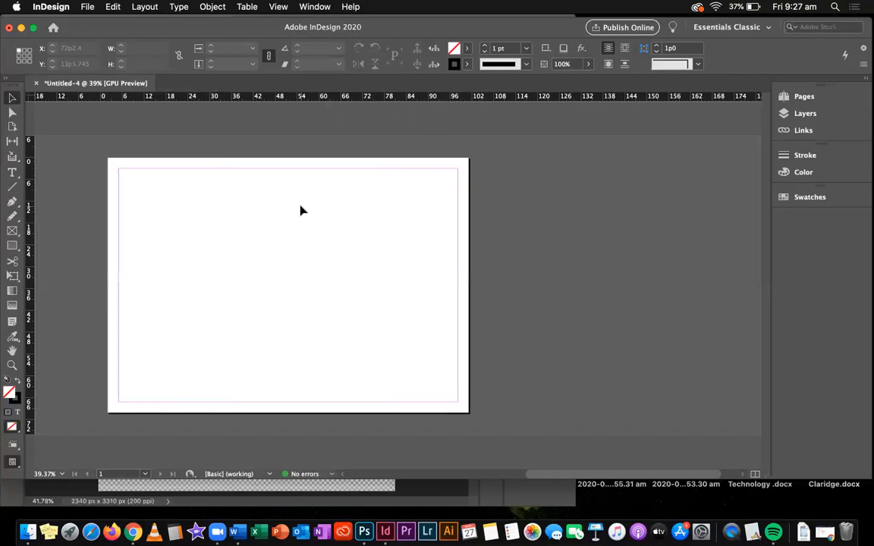
{"action": "scroll", "coordinate": [300, 211], "scroll_direction": "right", "scroll_amount": 1}
{"action": "scroll", "coordinate": [302, 211], "scroll_direction": "right", "scroll_amount": 1}
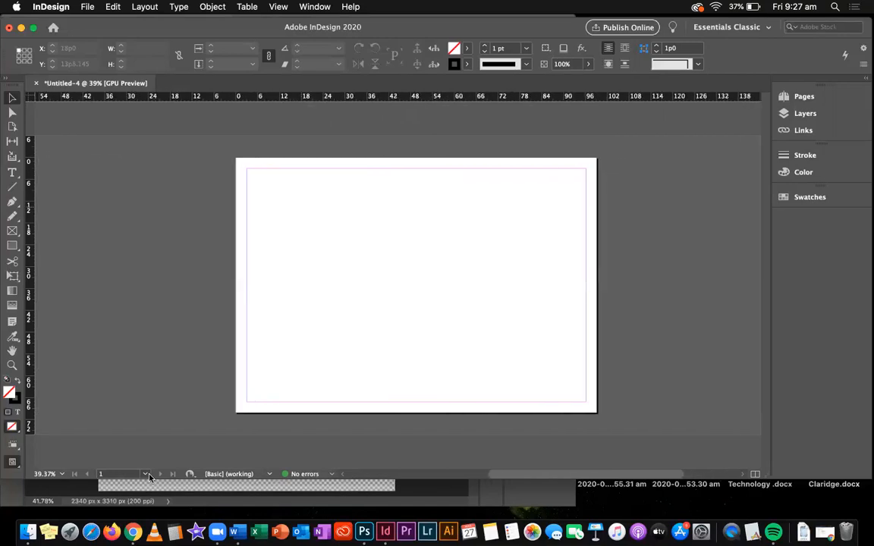
Copy the Watercolor Lemon Fabric picture from the Google image results in Chrome and paste it onto the InDesign page.
{"action": "left_click", "coordinate": [132, 534]}
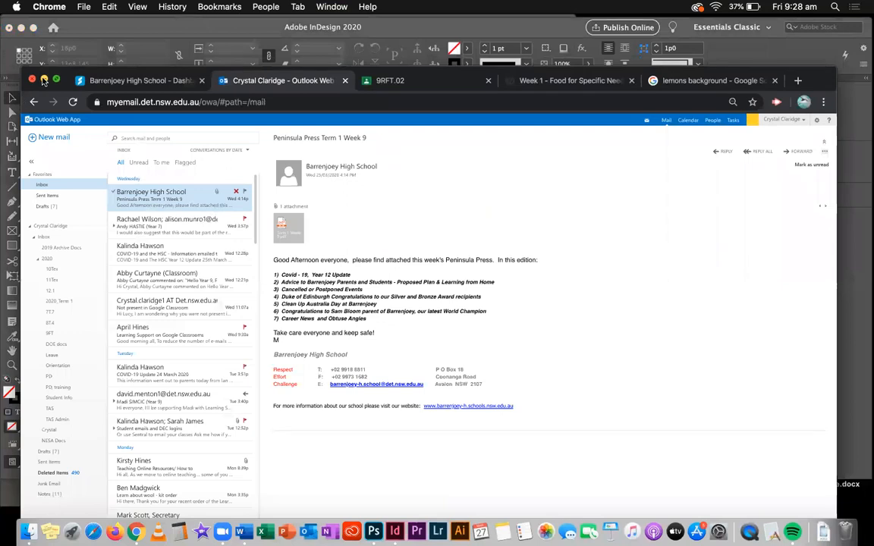
{"action": "left_click", "coordinate": [44, 80]}
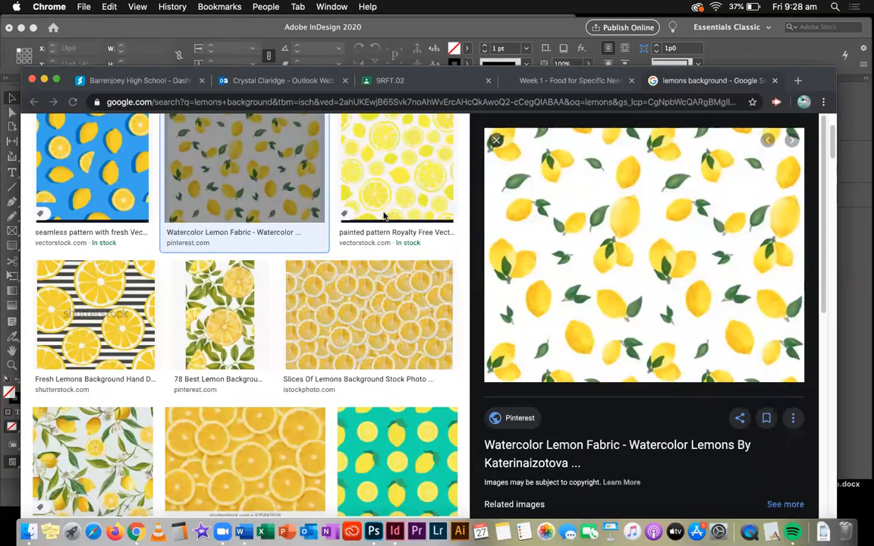
{"action": "right_click", "coordinate": [612, 228]}
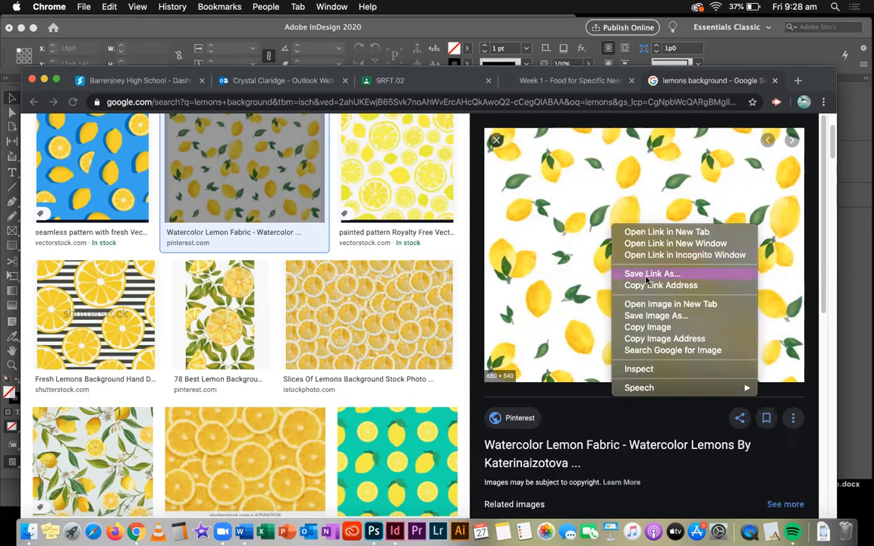
{"action": "left_click", "coordinate": [655, 328]}
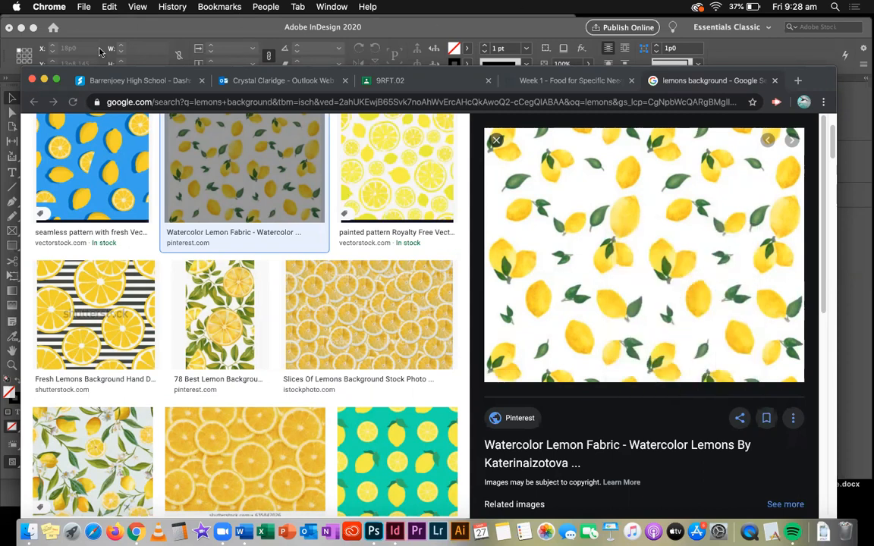
{"action": "left_click", "coordinate": [44, 80]}
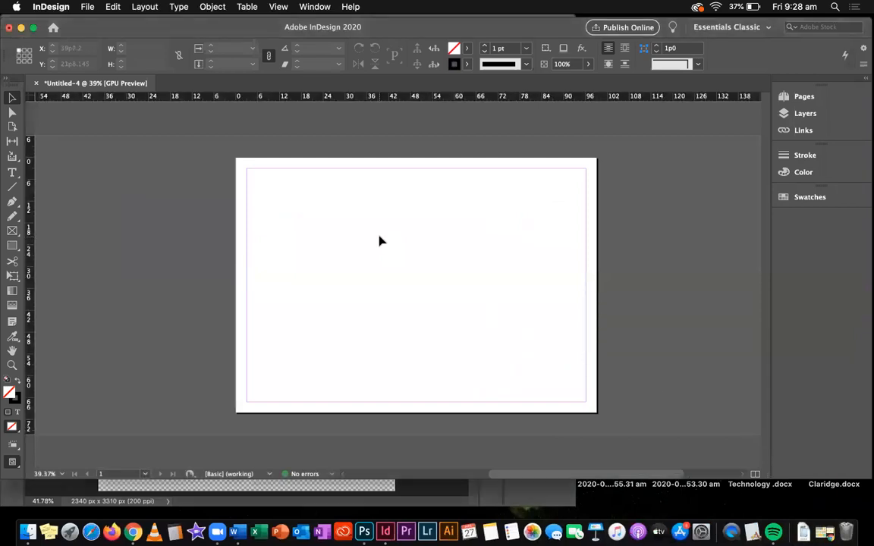
{"action": "key", "text": "super+v"}
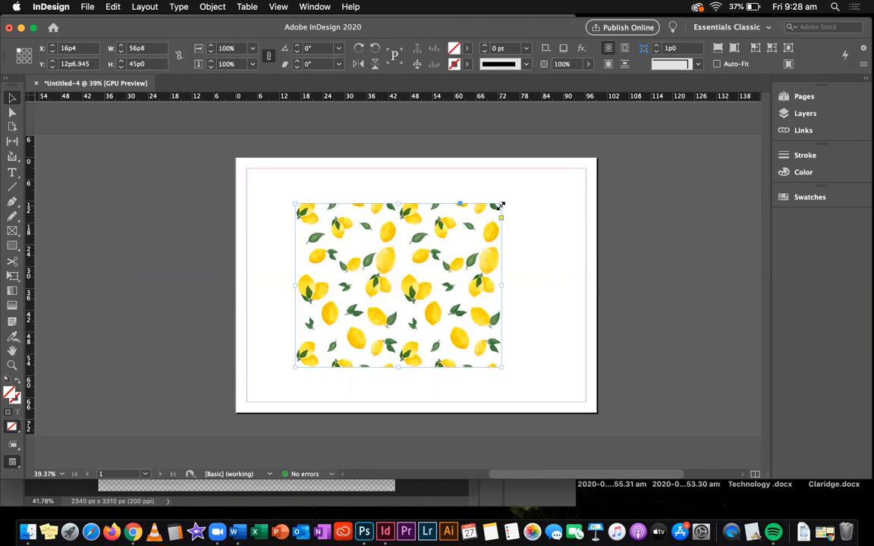
Enlarge the lemon image's frame to cover the whole page, 99p2.551 wide by 70p1.89 high, without rotating it.
{"action": "left_click_drag", "start_coordinate": [500, 206], "coordinate": [537, 181]}
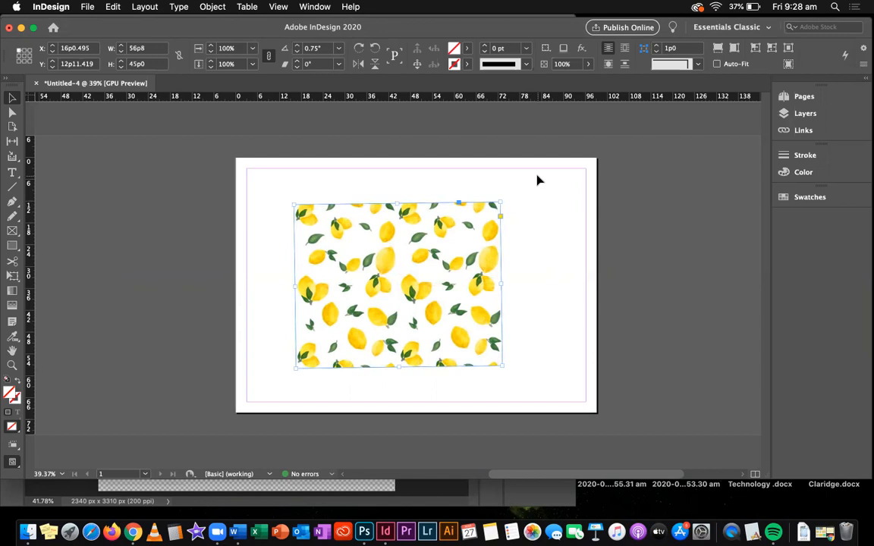
{"action": "key", "text": "super+z"}
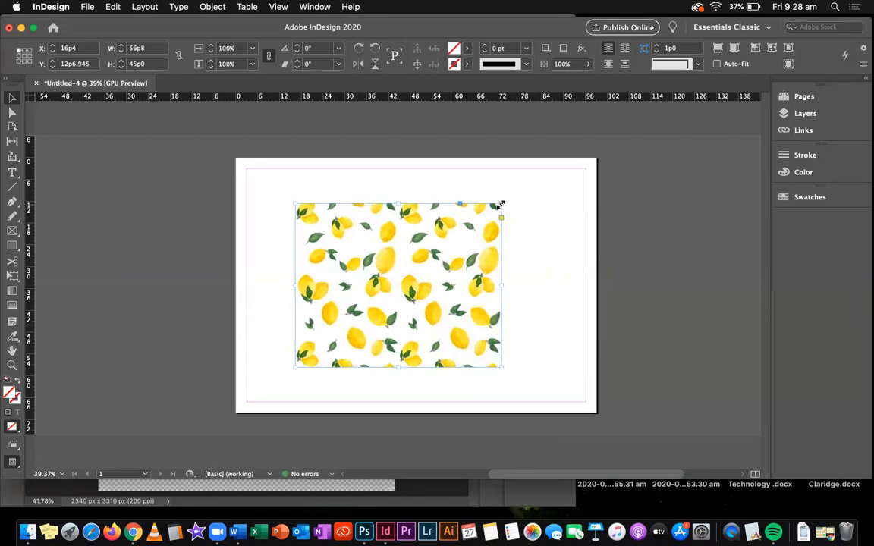
{"action": "left_click_drag", "start_coordinate": [500, 205], "coordinate": [596, 159]}
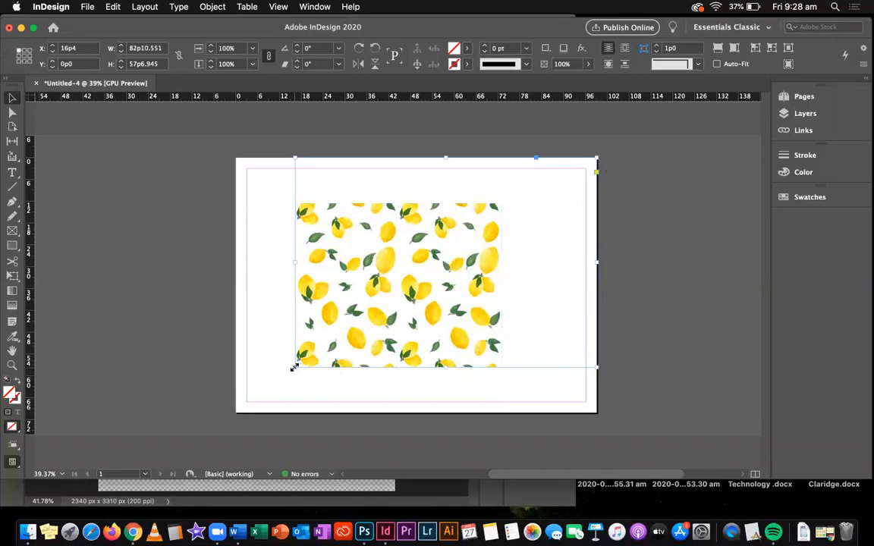
{"action": "left_click_drag", "start_coordinate": [295, 367], "coordinate": [234, 412]}
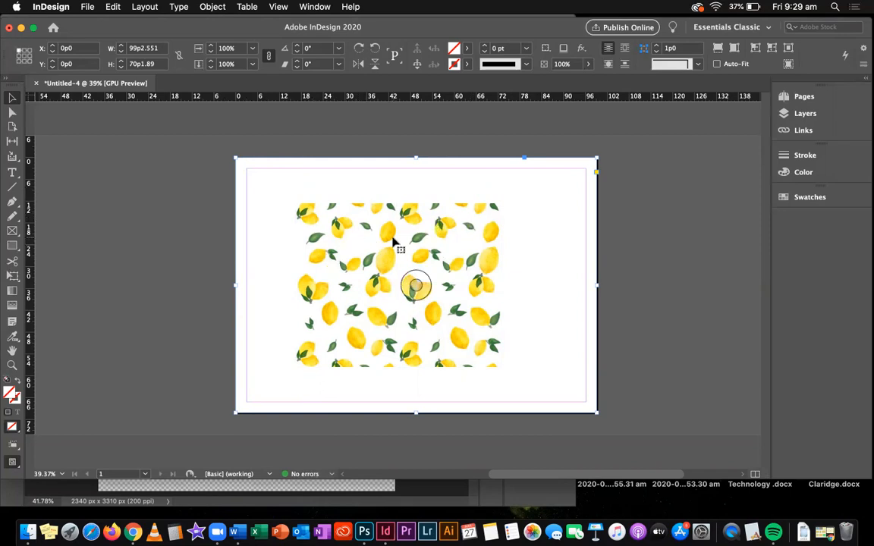
Try Fill Frame Proportionally on the lemon image, then undo the fitting.
{"action": "right_click", "coordinate": [532, 214]}
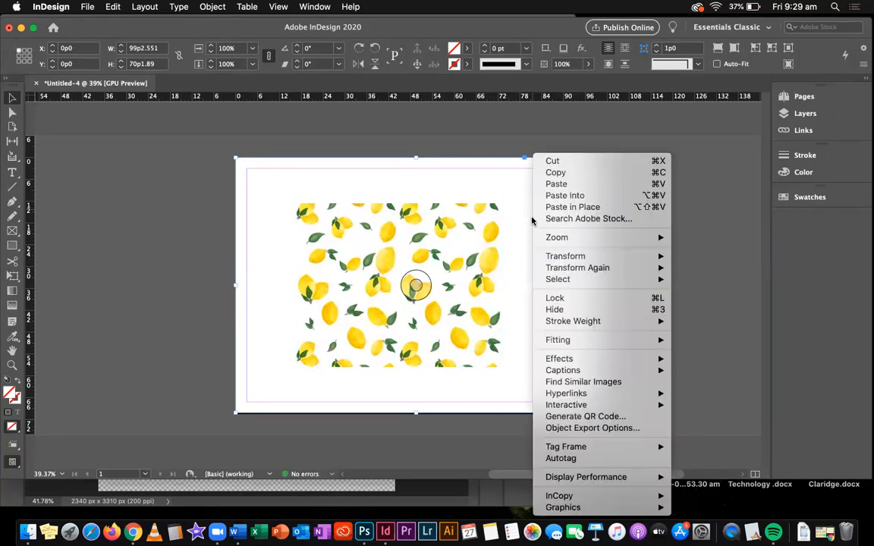
{"action": "mouse_move", "coordinate": [559, 344]}
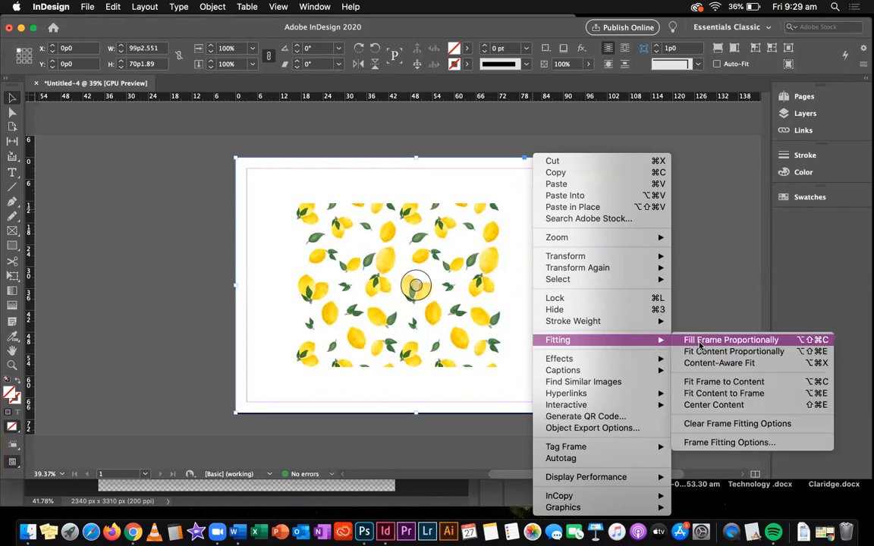
{"action": "left_click", "coordinate": [699, 343]}
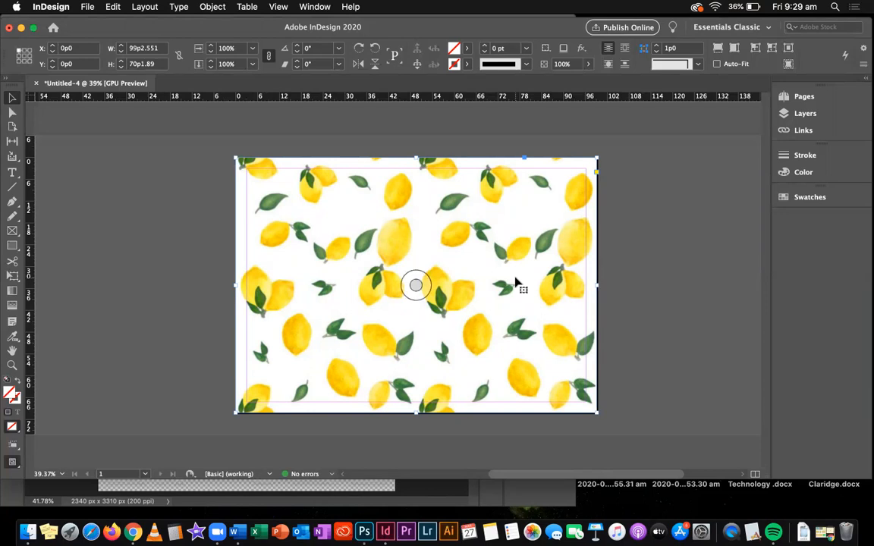
{"action": "key", "text": "super+z"}
Try Fit Content to Frame on the lemon image, then undo the fitting.
{"action": "right_click", "coordinate": [481, 256]}
{"action": "mouse_move", "coordinate": [547, 344]}
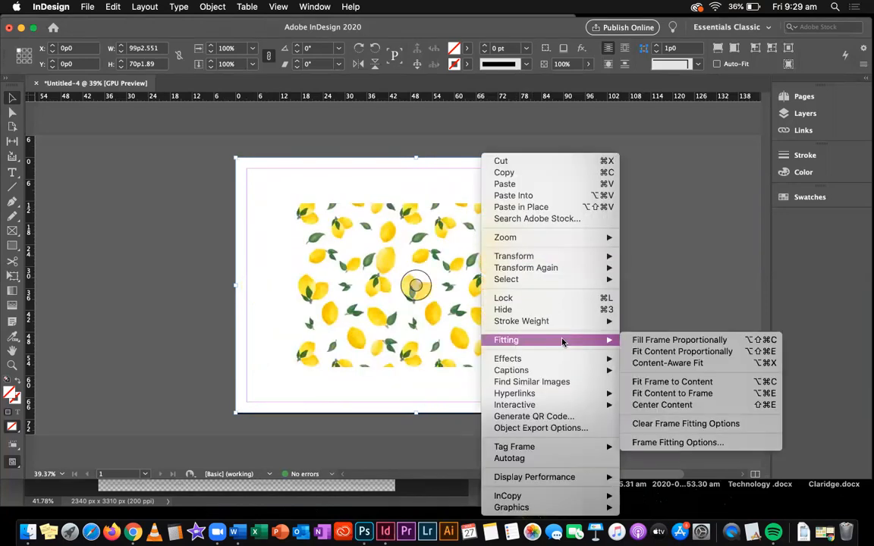
{"action": "left_click", "coordinate": [695, 394]}
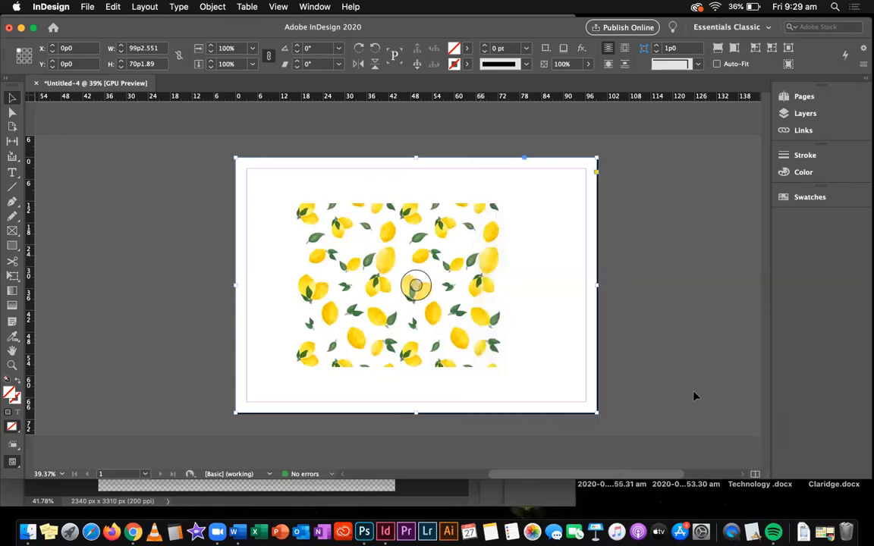
{"action": "key", "text": "super+z"}
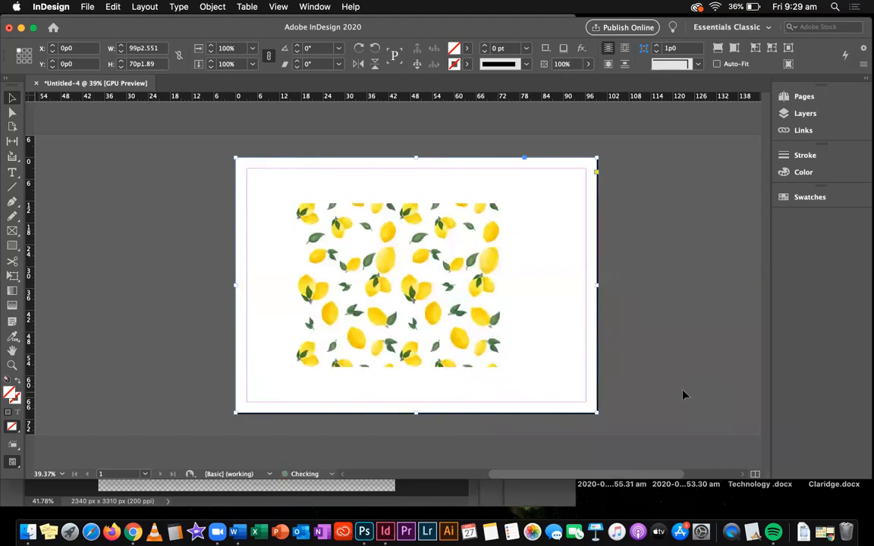
Try Fit Content Proportionally on the lemon image, then undo the fitting.
{"action": "right_click", "coordinate": [511, 313]}
{"action": "mouse_move", "coordinate": [597, 346]}
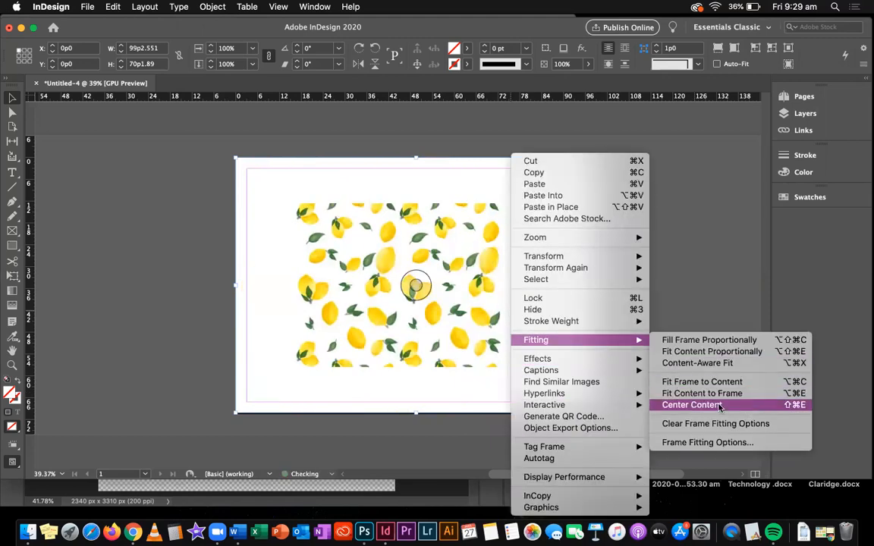
{"action": "left_click", "coordinate": [760, 352]}
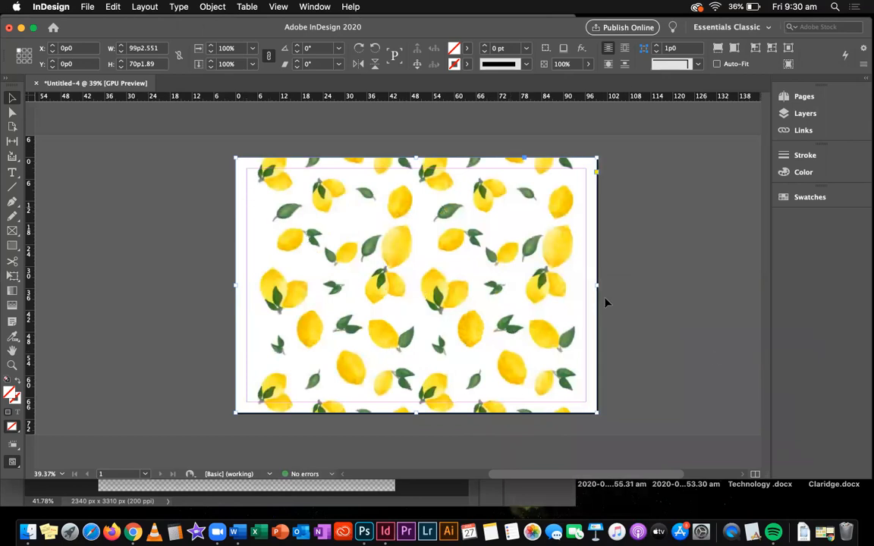
{"action": "key", "text": "super+z"}
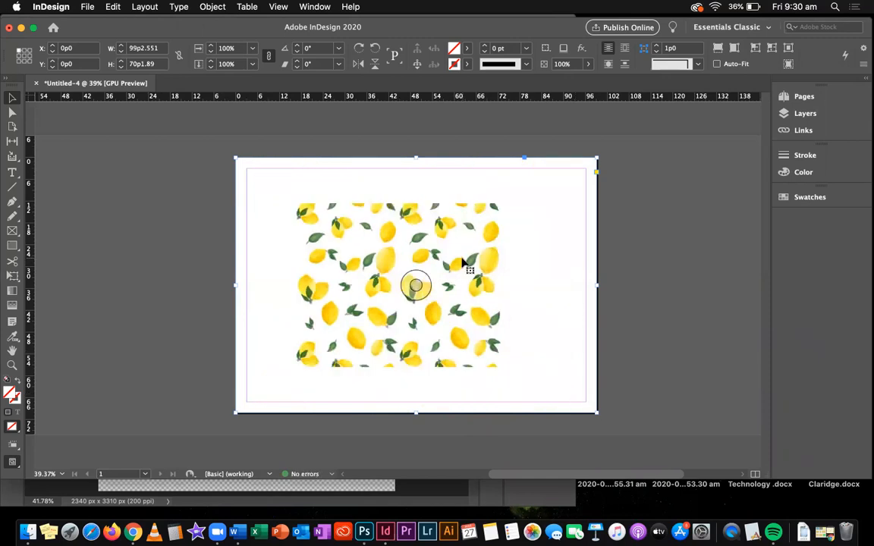
Apply Fill Frame Proportionally to the lemon image and lower its opacity to 48%.
{"action": "right_click", "coordinate": [463, 259]}
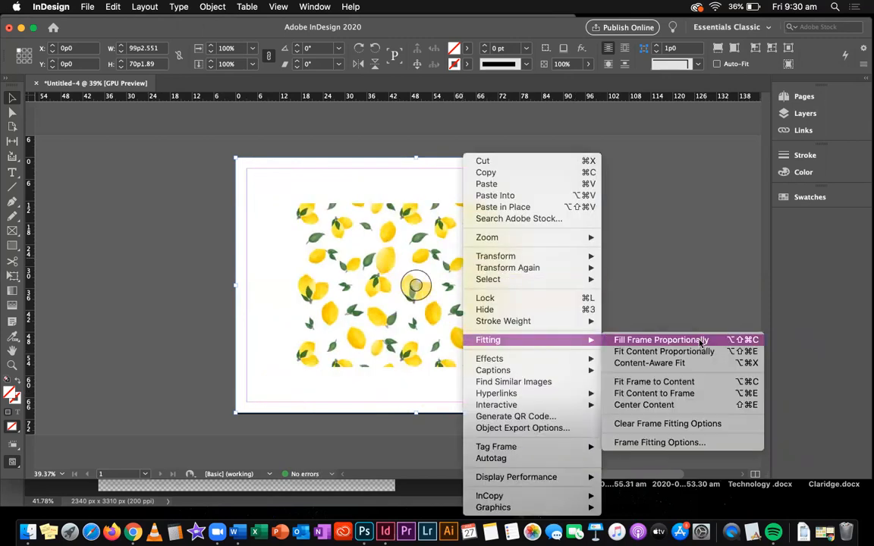
{"action": "left_click", "coordinate": [701, 342]}
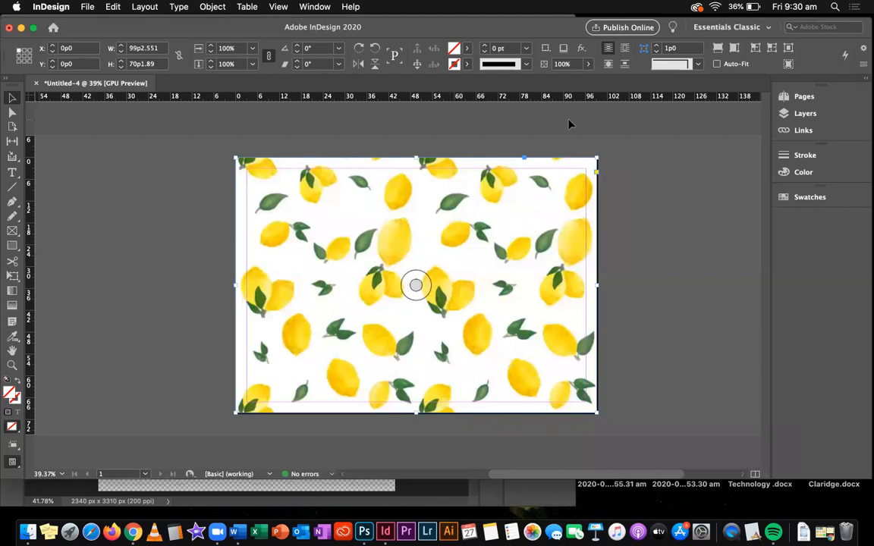
{"action": "left_click", "coordinate": [588, 66]}
{"action": "left_click_drag", "start_coordinate": [588, 81], "coordinate": [554, 84]}
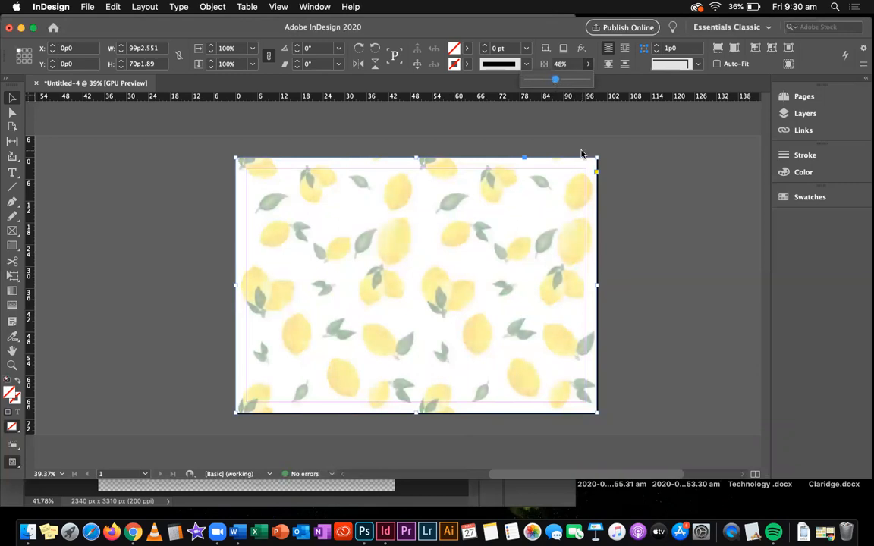
{"action": "left_click", "coordinate": [644, 160]}
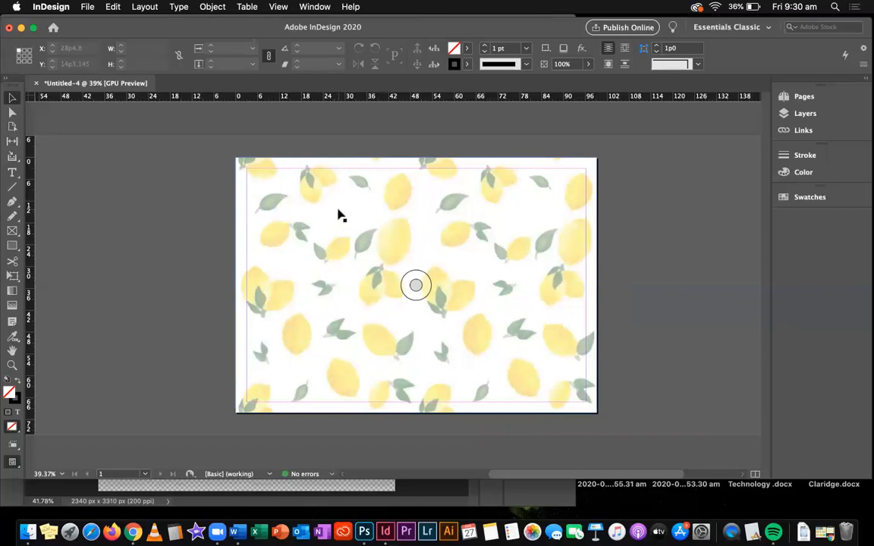
Create a wide text frame across the upper page, enter the heading "Visual Design Development" and set it to 30 pt.
{"action": "left_click", "coordinate": [13, 177]}
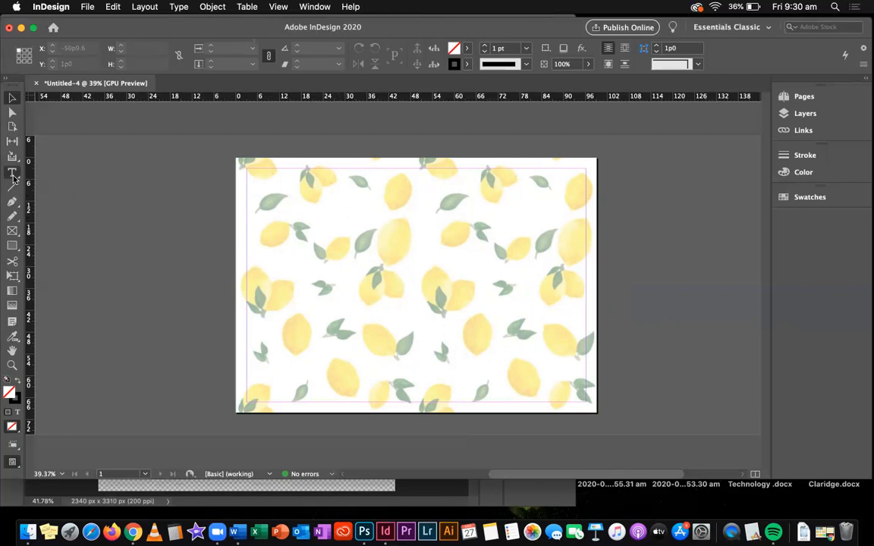
{"action": "left_click_drag", "start_coordinate": [257, 179], "coordinate": [572, 215]}
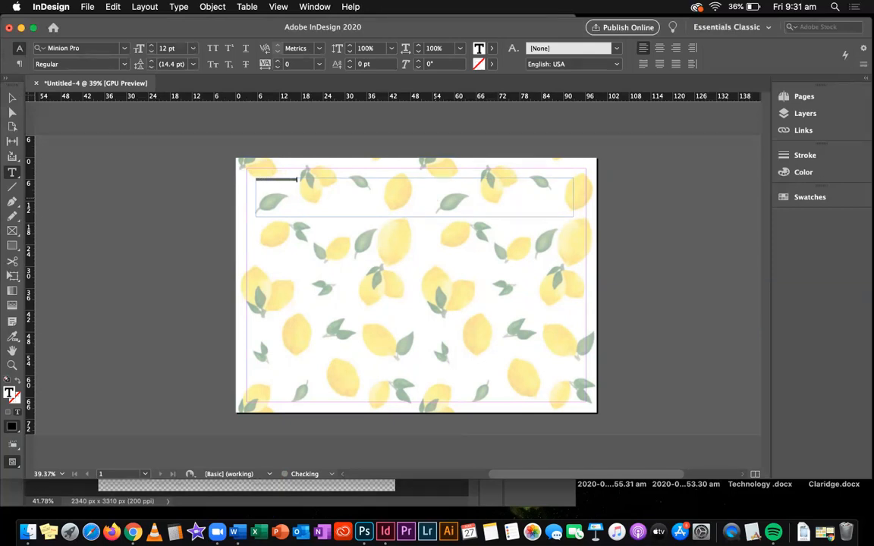
{"action": "left_click_drag", "start_coordinate": [301, 180], "coordinate": [237, 171]}
{"action": "left_click", "coordinate": [194, 48]}
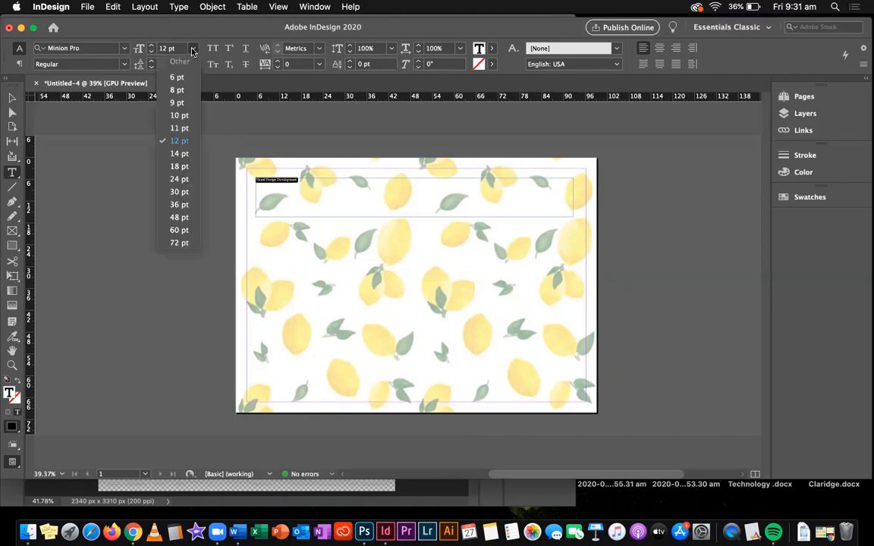
{"action": "left_click", "coordinate": [181, 192]}
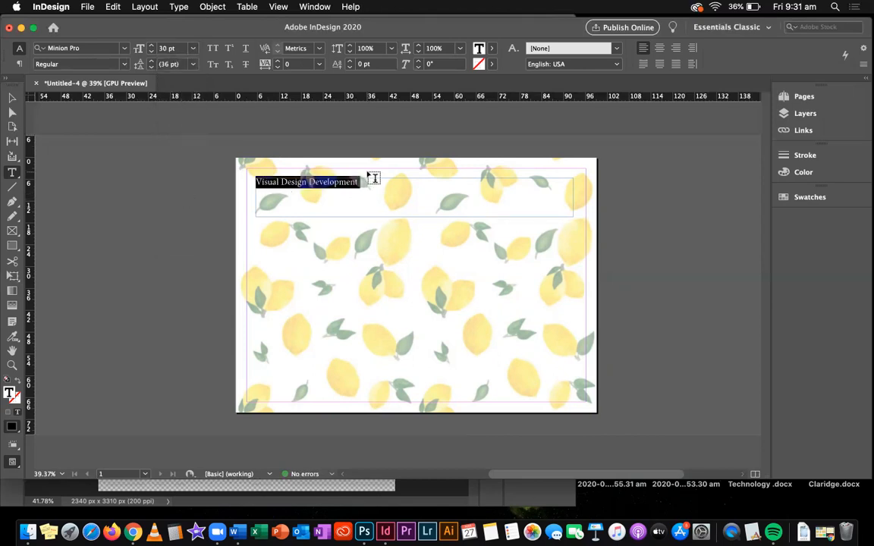
Set the heading's font to Avenir Next Bold.
{"action": "left_click", "coordinate": [123, 50]}
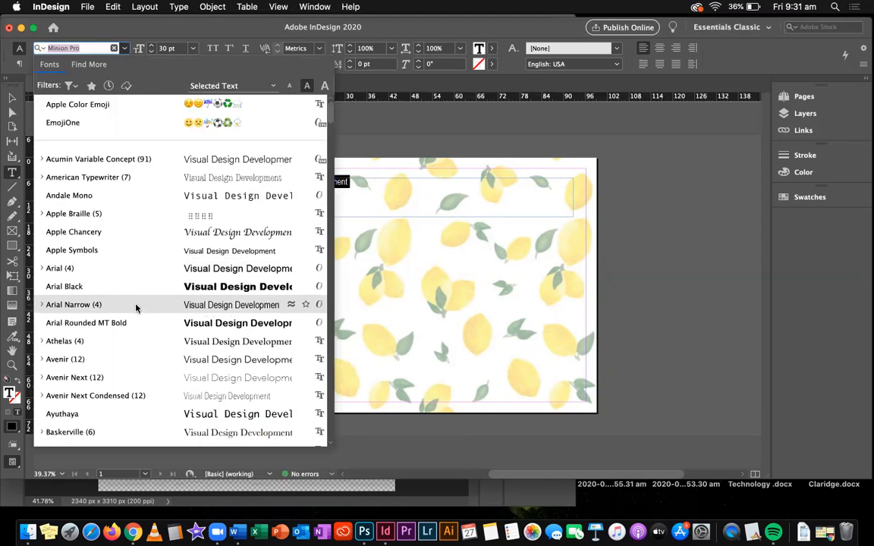
{"action": "left_click", "coordinate": [152, 378]}
{"action": "left_click", "coordinate": [367, 196]}
{"action": "left_click_drag", "start_coordinate": [374, 184], "coordinate": [244, 183]}
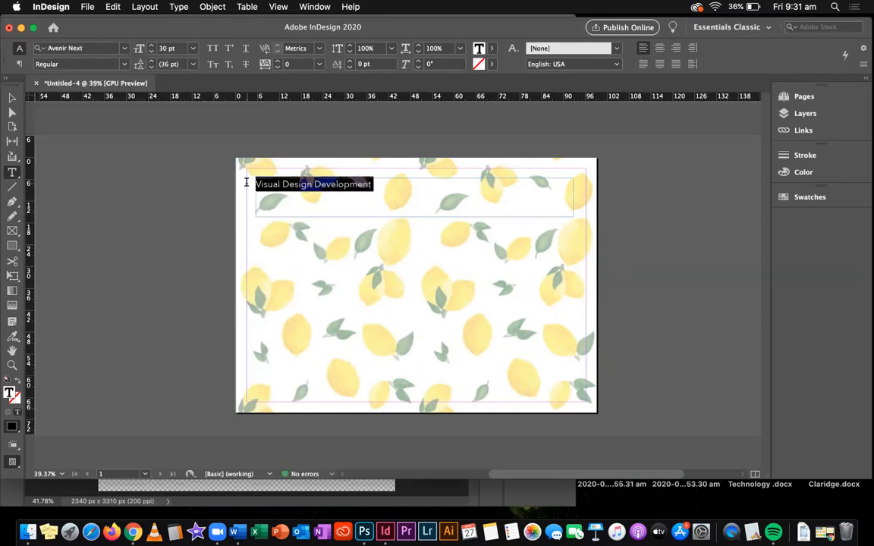
{"action": "left_click", "coordinate": [114, 63]}
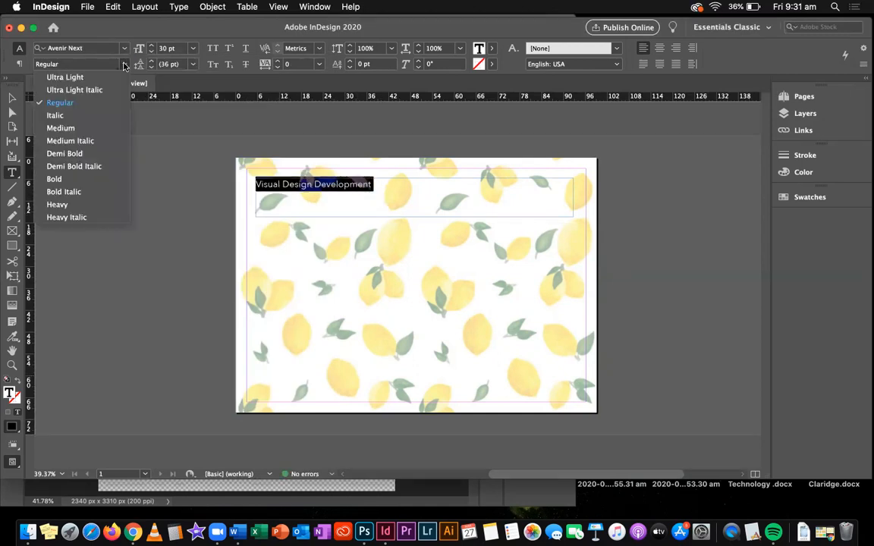
{"action": "left_click", "coordinate": [65, 179]}
{"action": "left_click", "coordinate": [383, 203]}
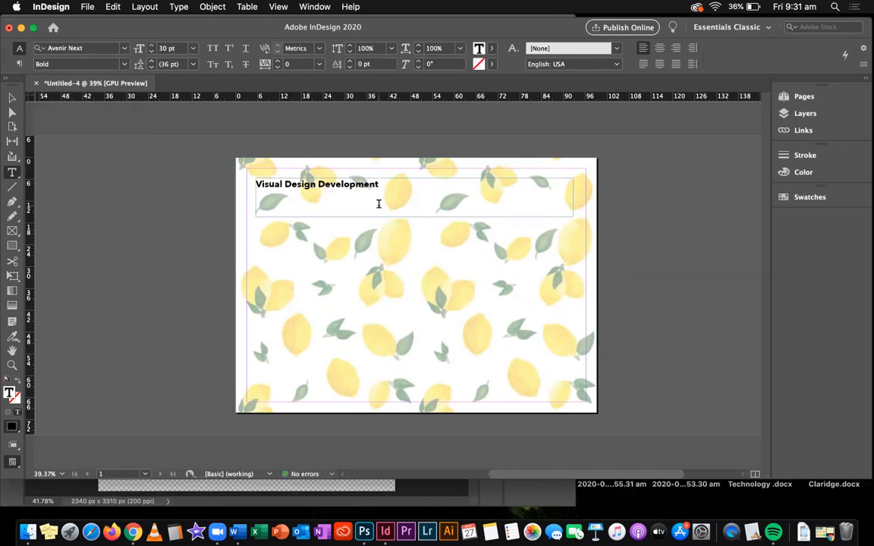
Reduce the heading frame's height from its lower edge so it sits closer around the text.
{"action": "left_click", "coordinate": [13, 99]}
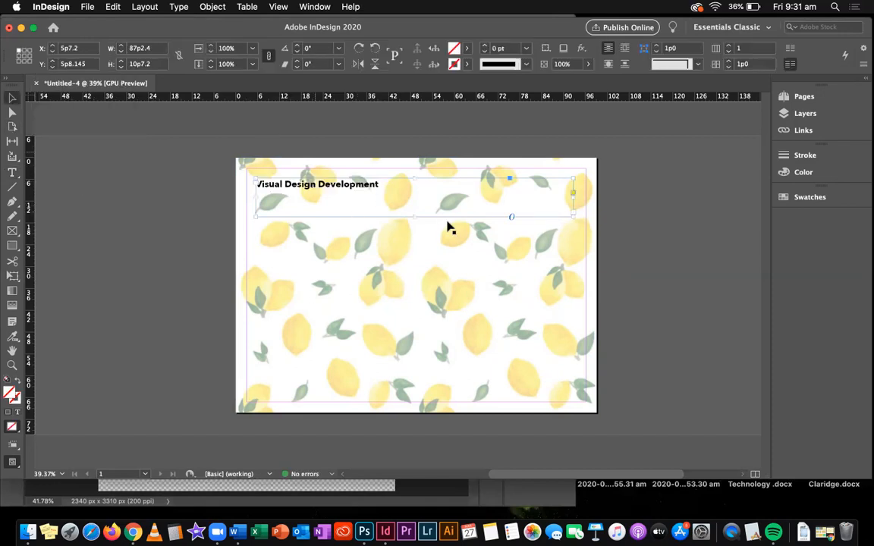
{"action": "left_click_drag", "start_coordinate": [413, 215], "coordinate": [410, 196]}
{"action": "left_click", "coordinate": [324, 219]}
Draw a text frame about 44p0 wide by 19p6 high below the heading and enter "This concept design".
{"action": "key", "text": "t"}
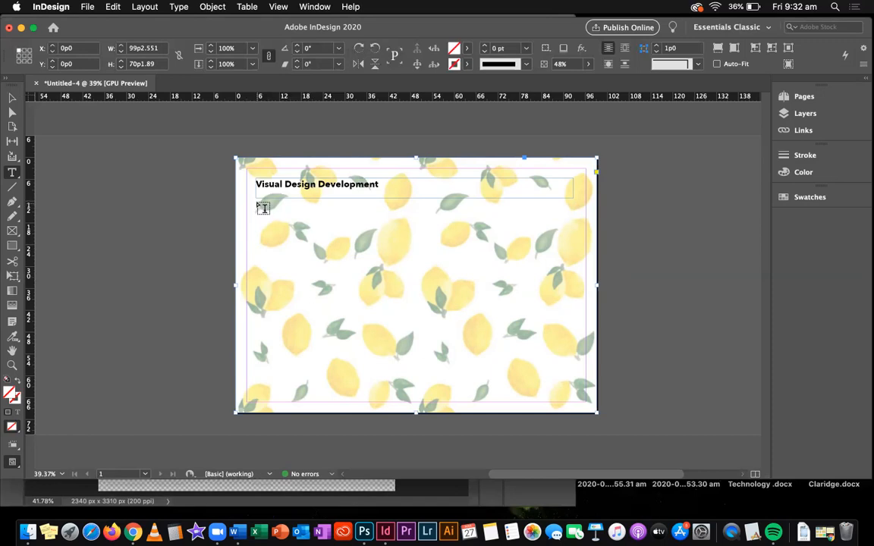
{"action": "left_click_drag", "start_coordinate": [256, 204], "coordinate": [416, 270]}
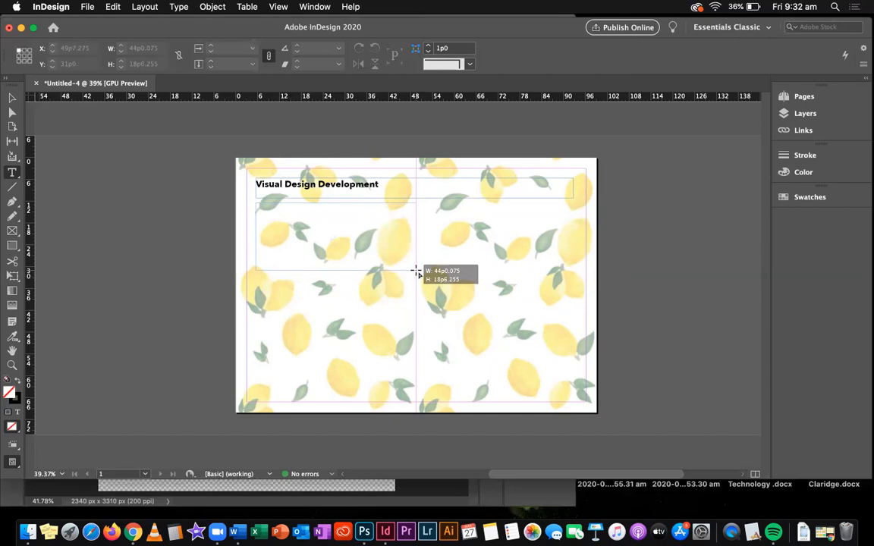
{"action": "mouse_move", "coordinate": [416, 271]}
{"action": "left_mouse_down"}
{"action": "mouse_move", "coordinate": [383, 271]}
{"action": "mouse_move", "coordinate": [416, 273]}
{"action": "left_mouse_up"}
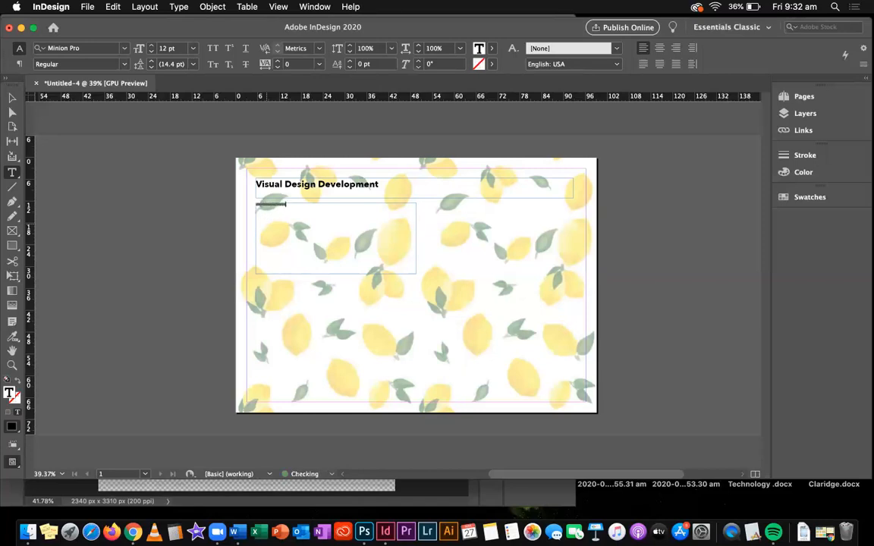
Set the "This concept design" text to a size of 12 pt.
{"action": "triple_click", "coordinate": [256, 204]}
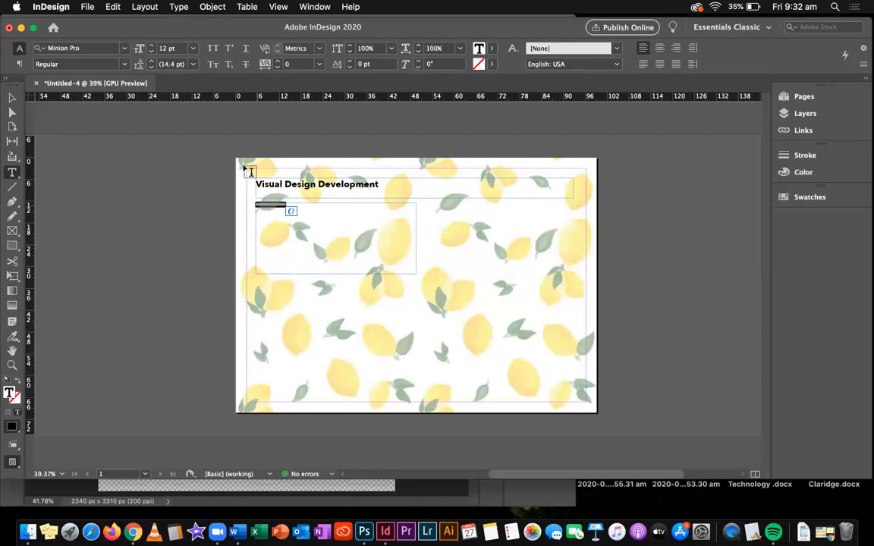
{"action": "left_click", "coordinate": [193, 47]}
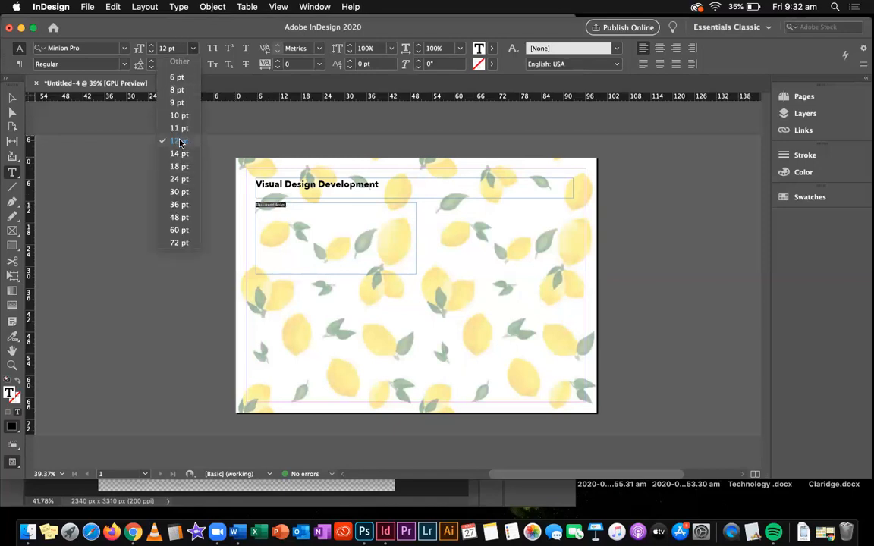
{"action": "left_click", "coordinate": [181, 142]}
{"action": "scroll", "coordinate": [336, 243], "scroll_direction": "up", "scroll_amount": 2}
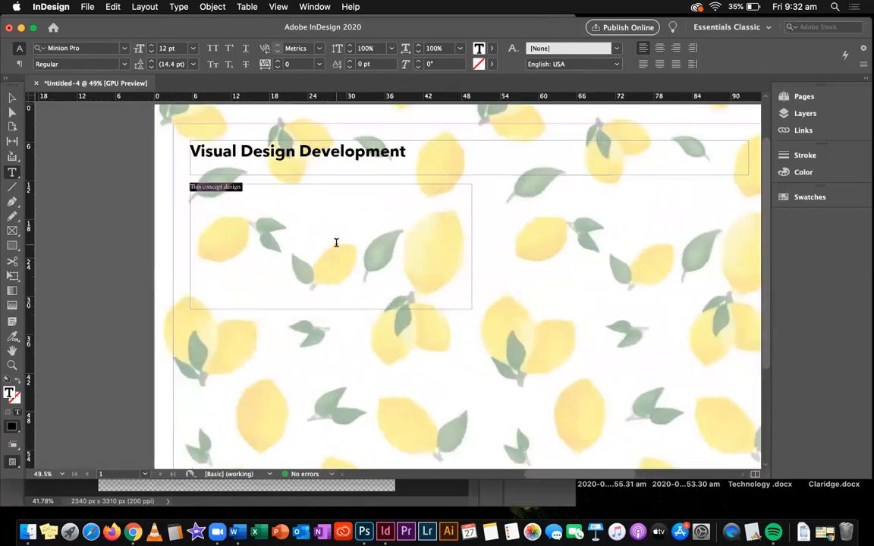
{"action": "left_click", "coordinate": [272, 201]}
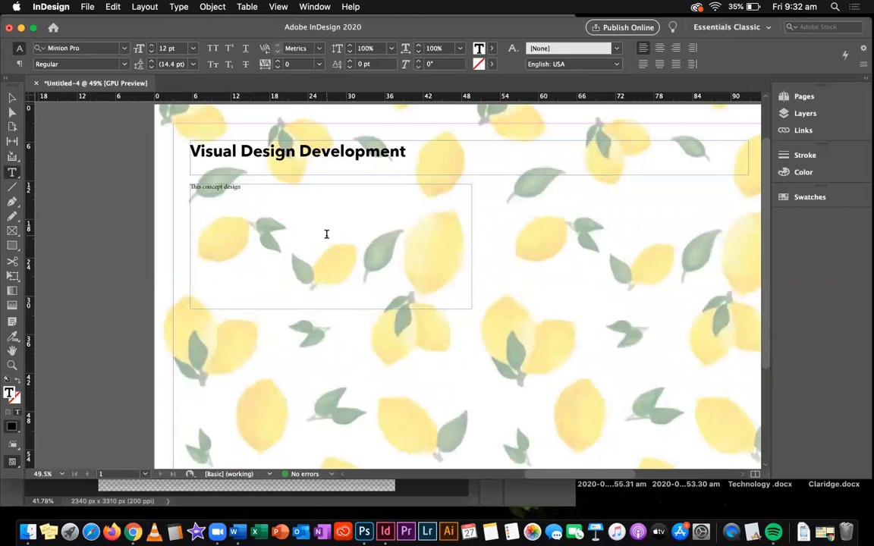
Try a [Paper] fill on the "This concept design" text frame, then fill it with green C=75 M=5 Y=100 K=0.
{"action": "left_click", "coordinate": [12, 98]}
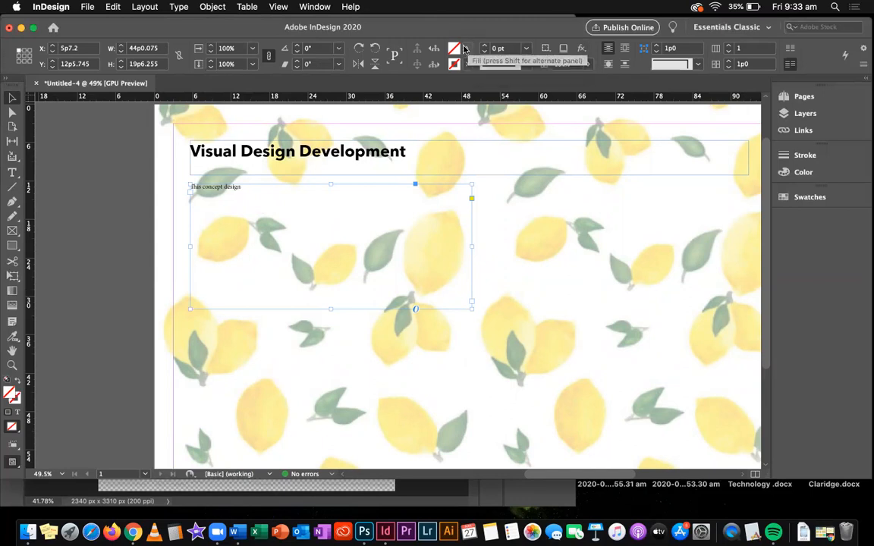
{"action": "left_click", "coordinate": [467, 49]}
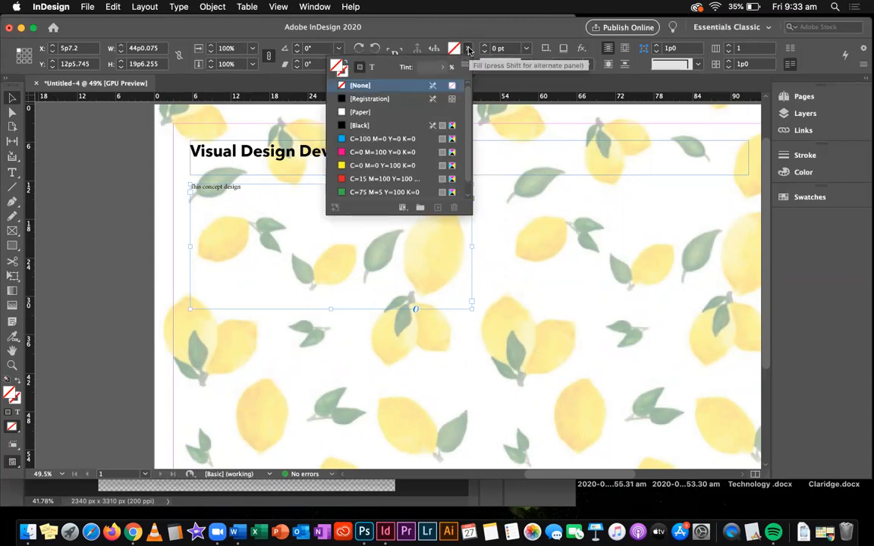
{"action": "left_click", "coordinate": [357, 113]}
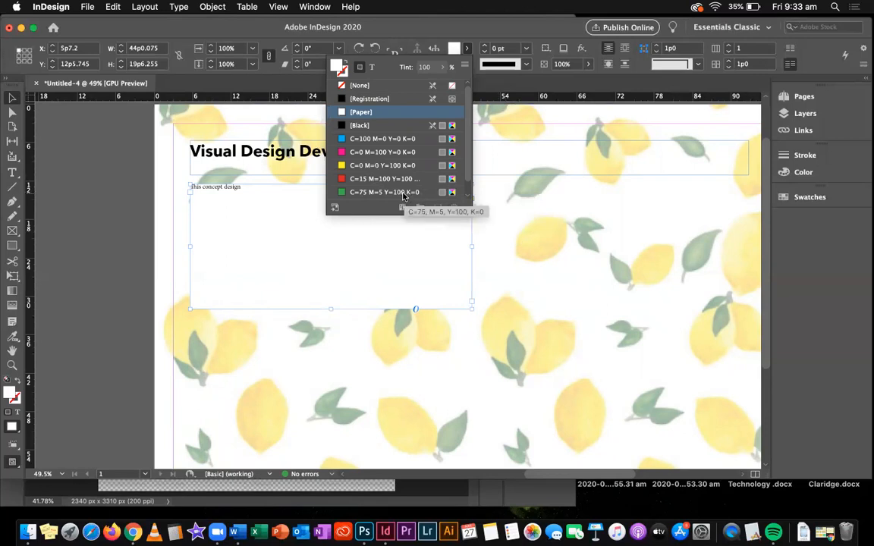
{"action": "left_click", "coordinate": [403, 193]}
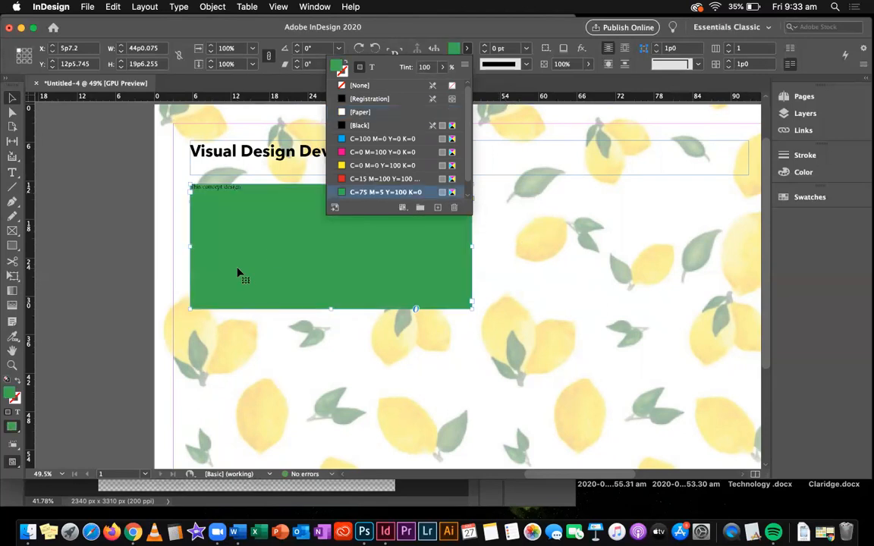
Edit the green swatch to C=92 M=58 Y=100 K=0 with the preview enabled.
{"action": "double_click", "coordinate": [379, 192]}
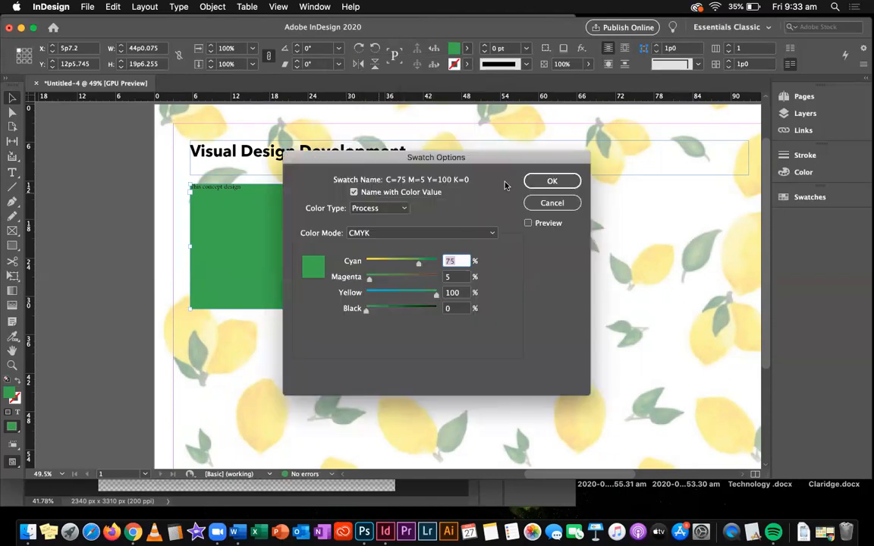
{"action": "left_click_drag", "start_coordinate": [497, 152], "coordinate": [707, 26]}
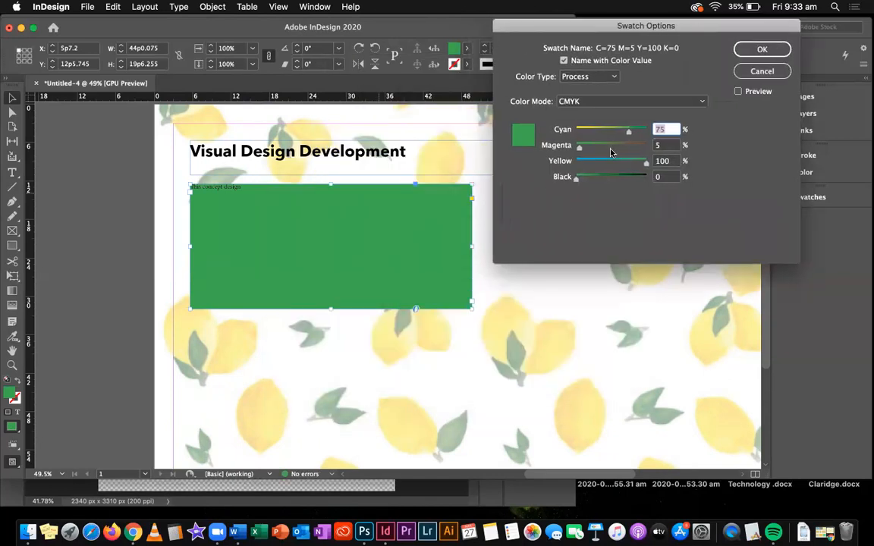
{"action": "mouse_move", "coordinate": [629, 134]}
{"action": "left_mouse_down"}
{"action": "mouse_move", "coordinate": [595, 131]}
{"action": "mouse_move", "coordinate": [639, 138]}
{"action": "left_mouse_up"}
{"action": "left_click_drag", "start_coordinate": [580, 146], "coordinate": [621, 155]}
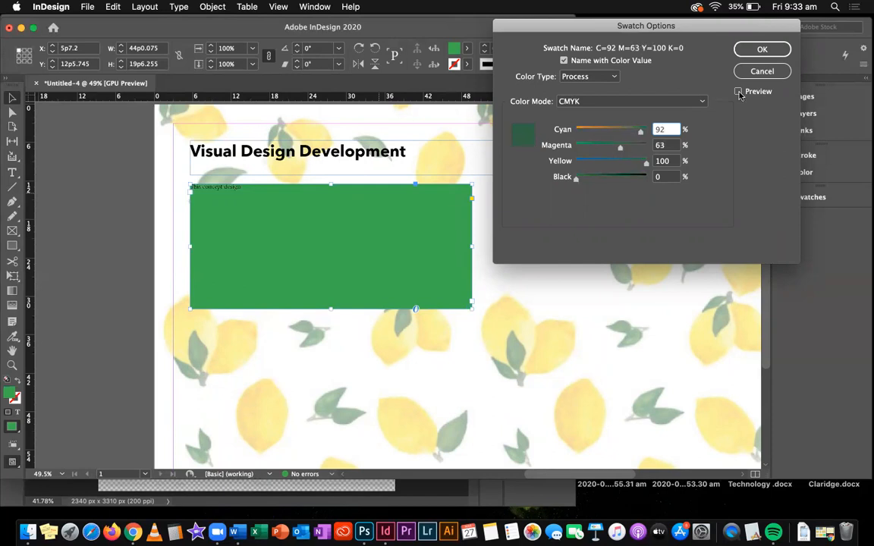
{"action": "left_click", "coordinate": [738, 92]}
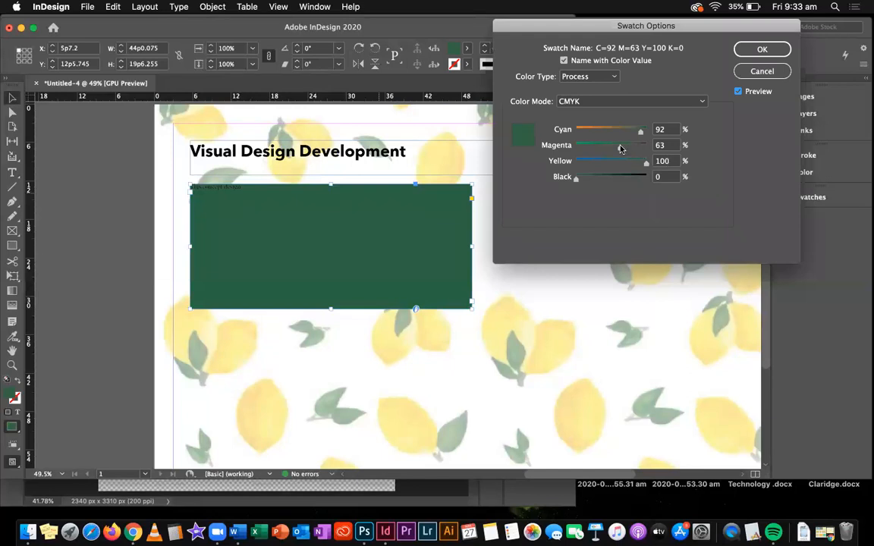
{"action": "mouse_move", "coordinate": [617, 149]}
{"action": "left_mouse_down"}
{"action": "mouse_move", "coordinate": [595, 157]}
{"action": "mouse_move", "coordinate": [616, 147]}
{"action": "left_mouse_up"}
{"action": "left_click", "coordinate": [761, 51]}
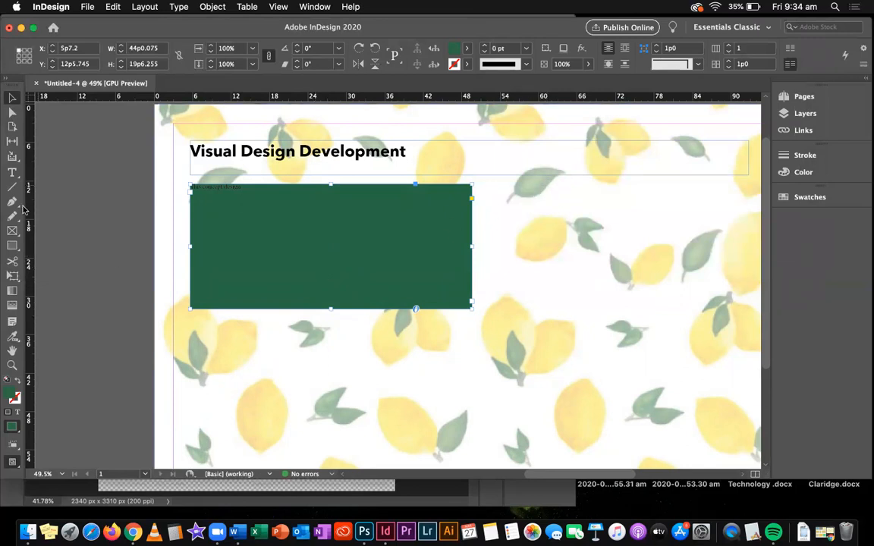
Extract a color theme from the lemon background, add it to the swatches and open the text frame's fill swatches.
{"action": "left_click", "coordinate": [12, 340]}
{"action": "left_click", "coordinate": [538, 186]}
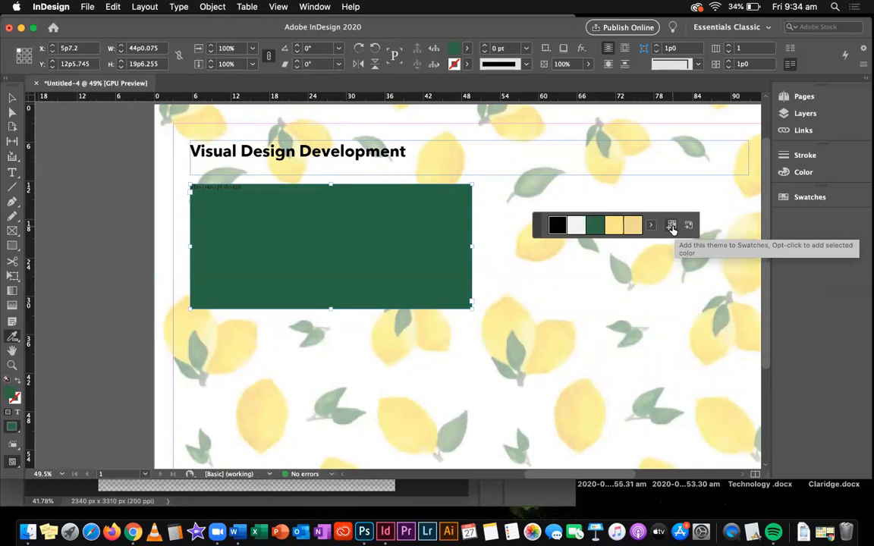
{"action": "left_click", "coordinate": [672, 227]}
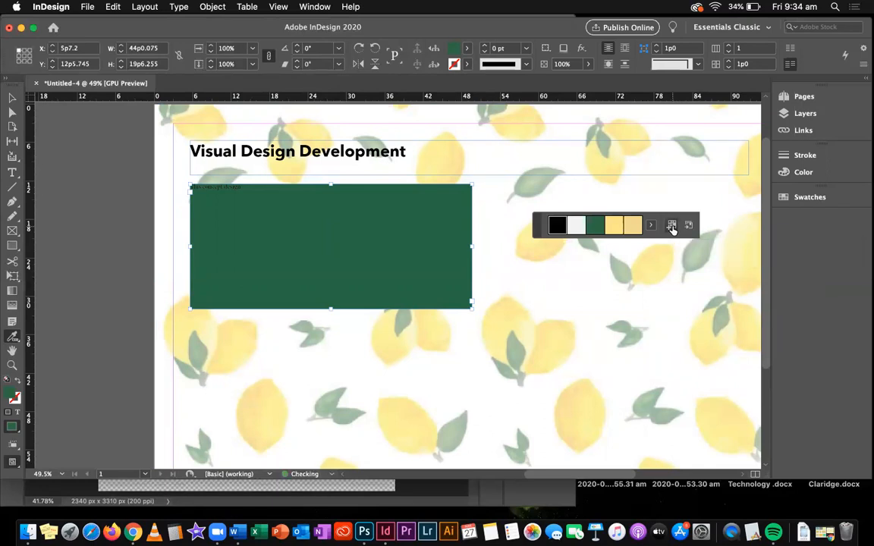
{"action": "left_click", "coordinate": [467, 51]}
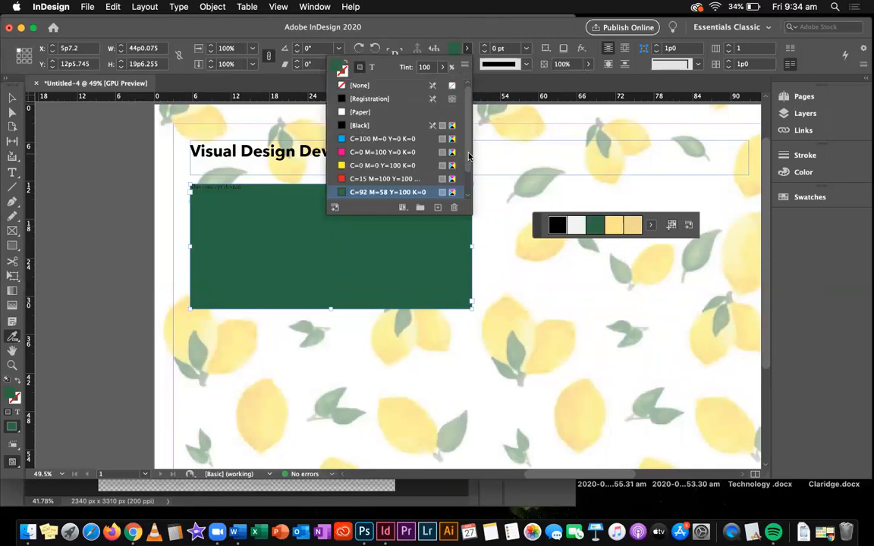
Try the Colorful_Theme swatches as the text frame's fill and settle on the yellow C=2 M=6 Y=57 K=0.
{"action": "scroll", "coordinate": [424, 159], "scroll_direction": "down", "scroll_amount": 2}
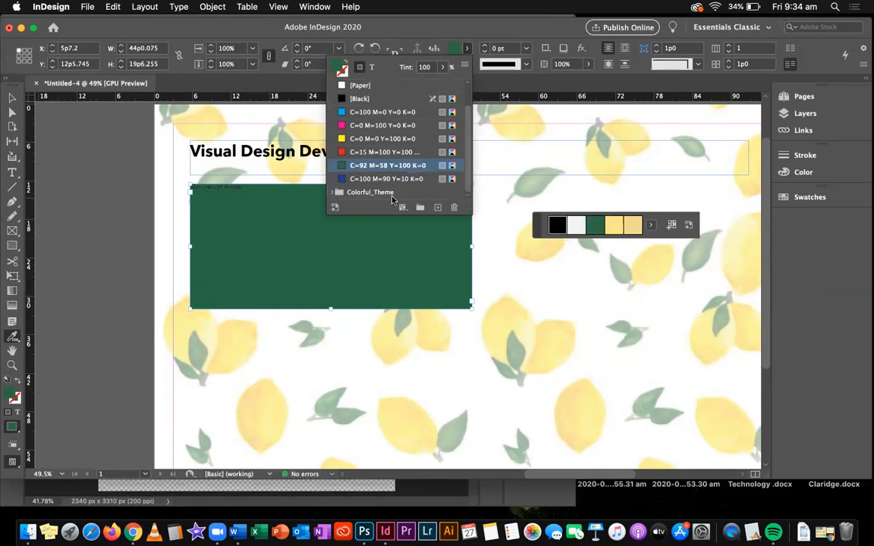
{"action": "left_click", "coordinate": [332, 193]}
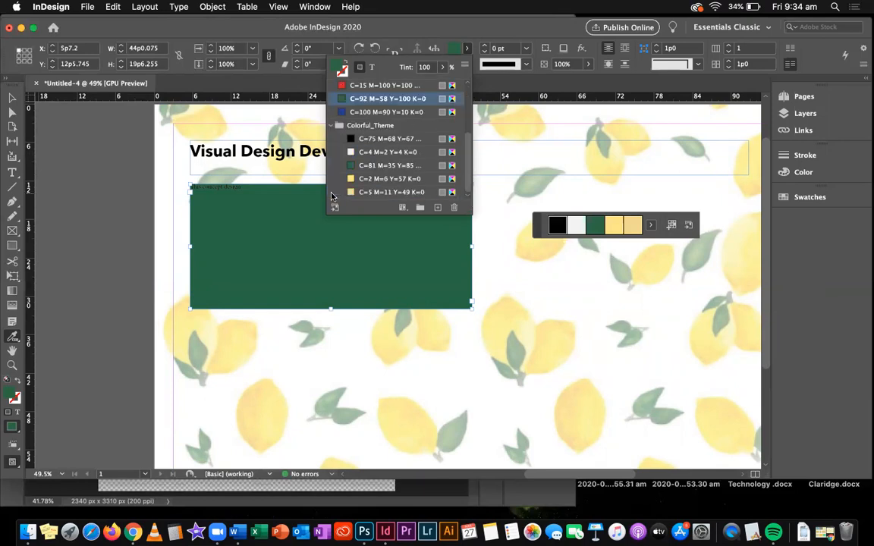
{"action": "left_click", "coordinate": [377, 179]}
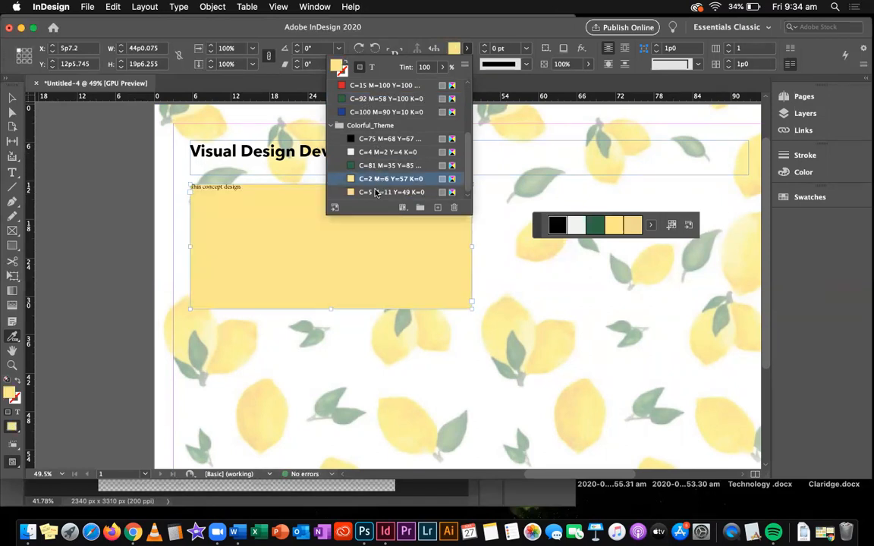
{"action": "left_click", "coordinate": [375, 193]}
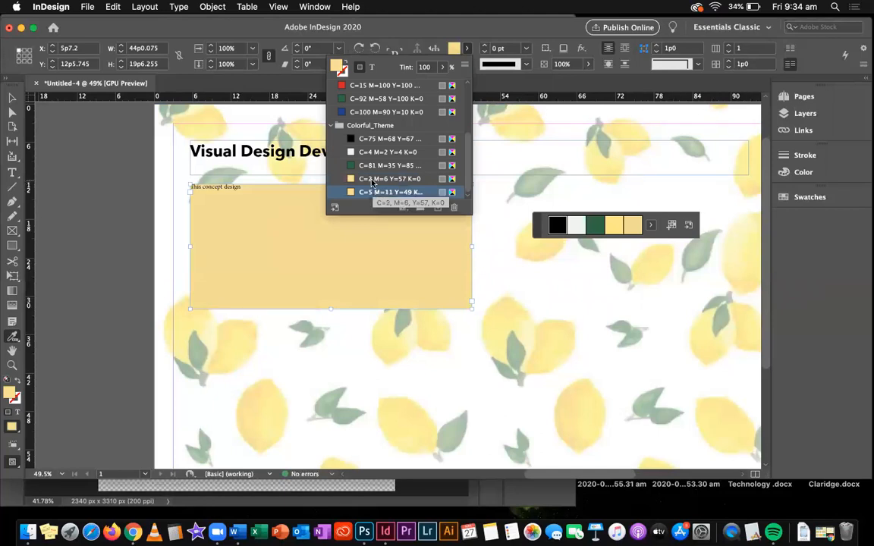
{"action": "left_click", "coordinate": [372, 180]}
{"action": "left_click", "coordinate": [367, 165]}
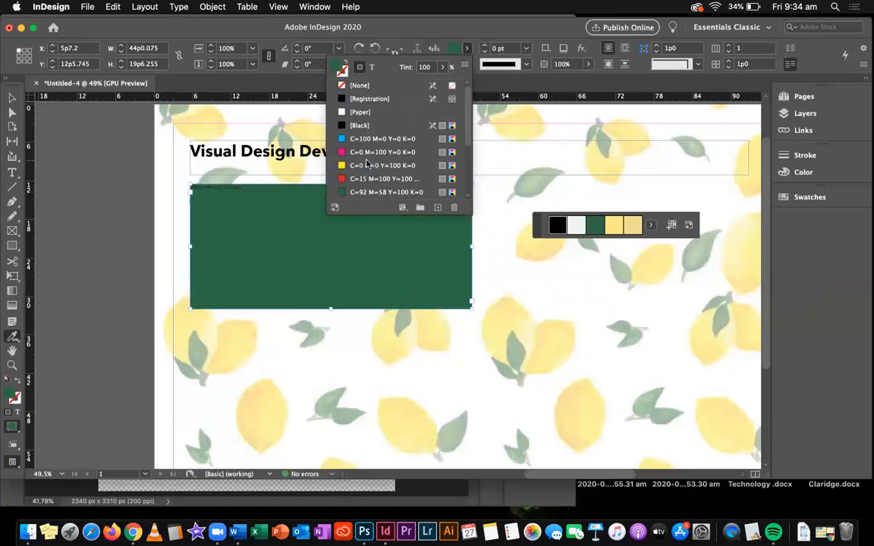
{"action": "scroll", "coordinate": [364, 186], "scroll_direction": "down", "scroll_amount": 4}
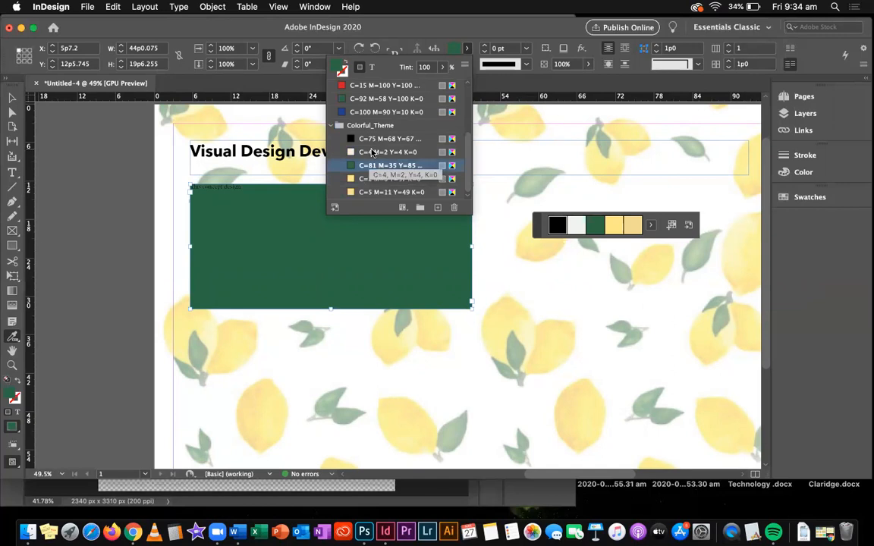
{"action": "left_click", "coordinate": [371, 180]}
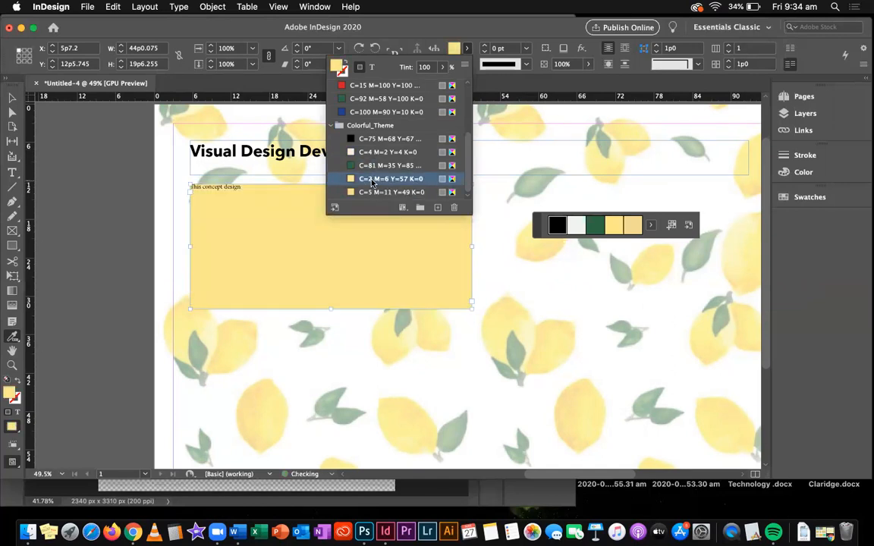
{"action": "key", "text": "Down"}
{"action": "left_click", "coordinate": [372, 182]}
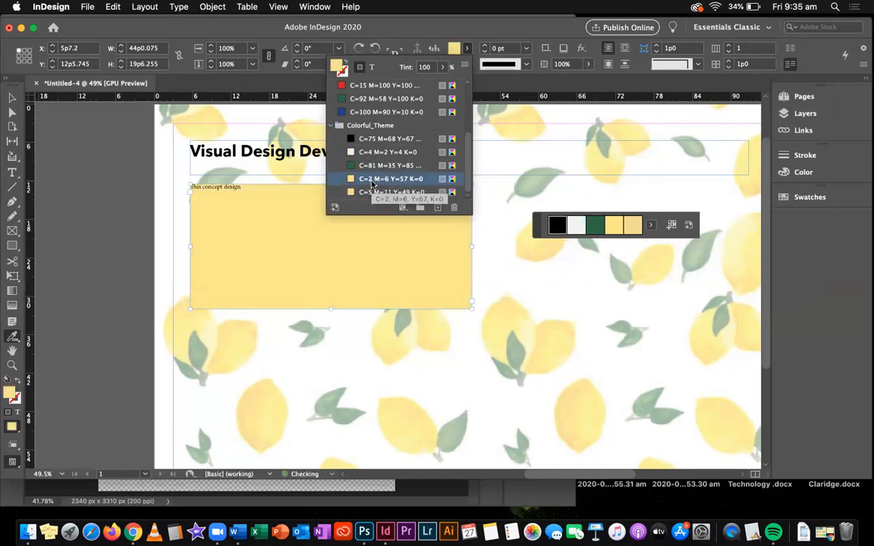
{"action": "left_click", "coordinate": [468, 49]}
{"action": "left_click", "coordinate": [12, 97]}
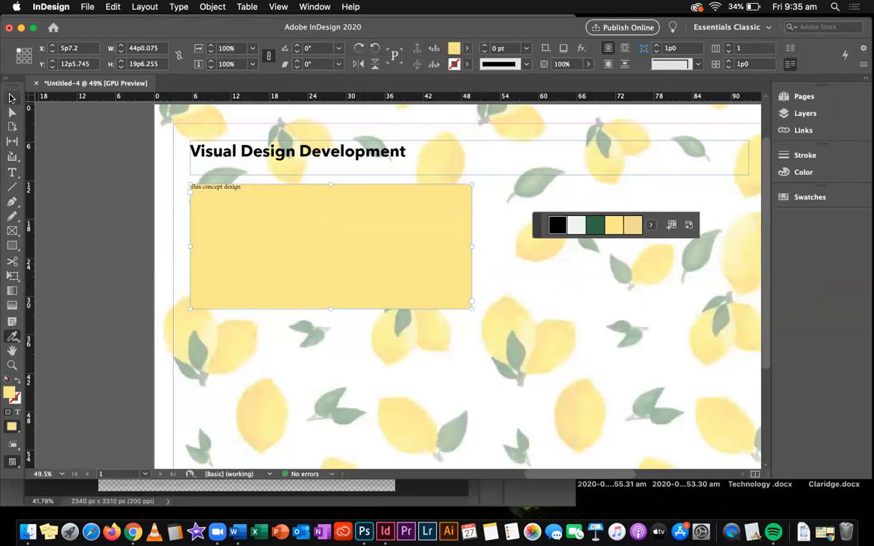
Try centering the "This concept design" text, return it to left alignment and check its text color swatches.
{"action": "double_click", "coordinate": [238, 188]}
{"action": "left_click_drag", "start_coordinate": [250, 187], "coordinate": [180, 180]}
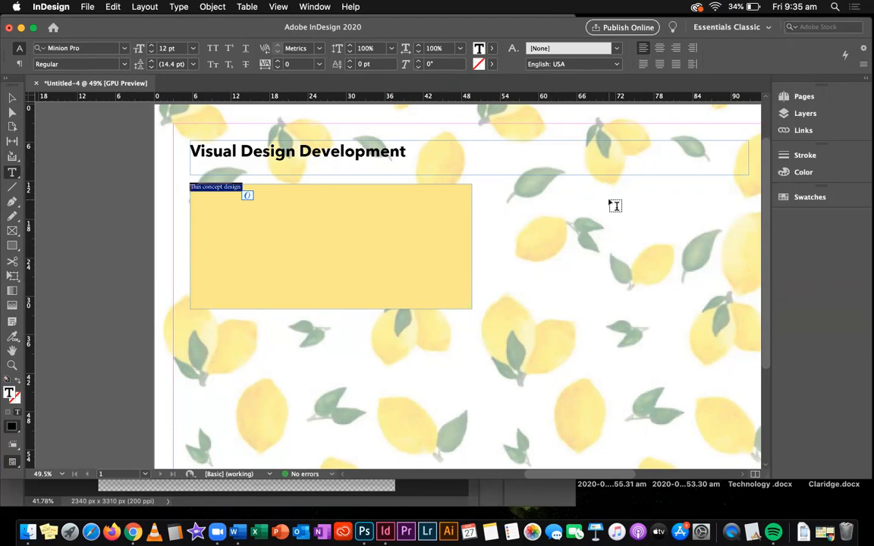
{"action": "left_click", "coordinate": [659, 52]}
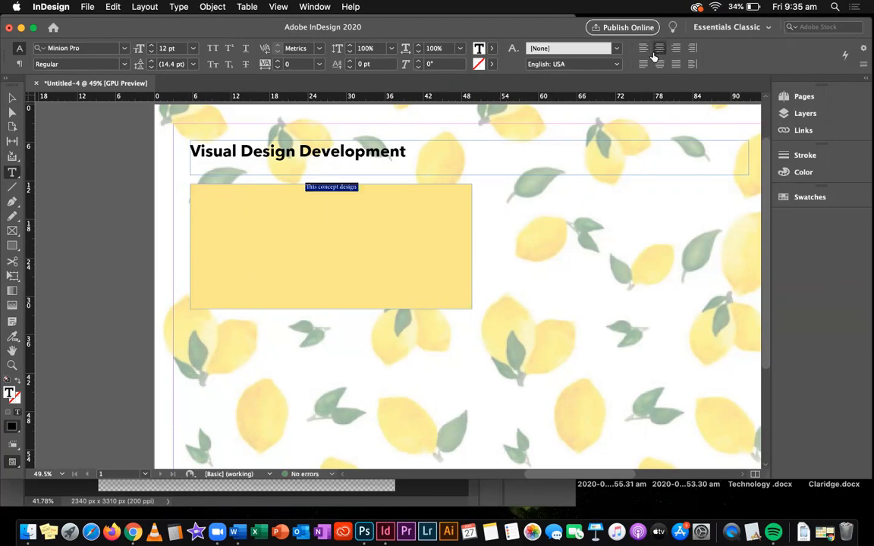
{"action": "left_click", "coordinate": [644, 52]}
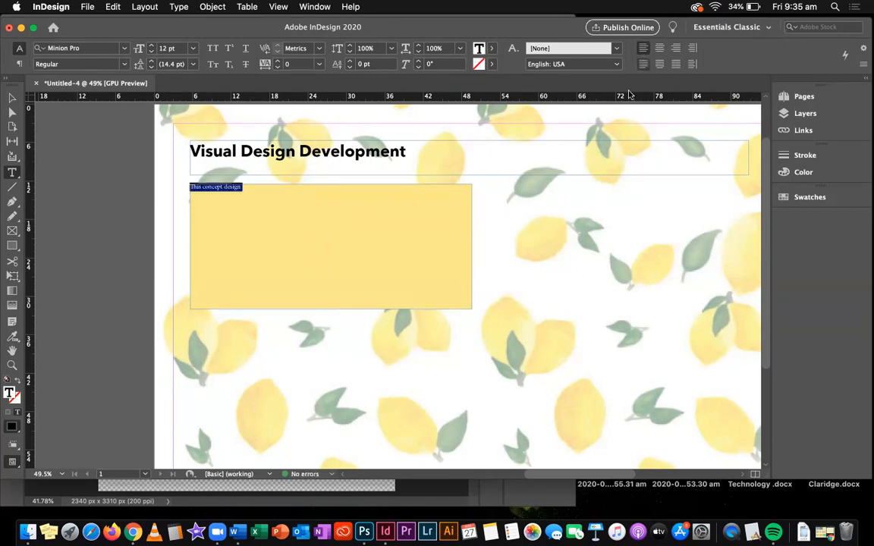
{"action": "left_click", "coordinate": [490, 50]}
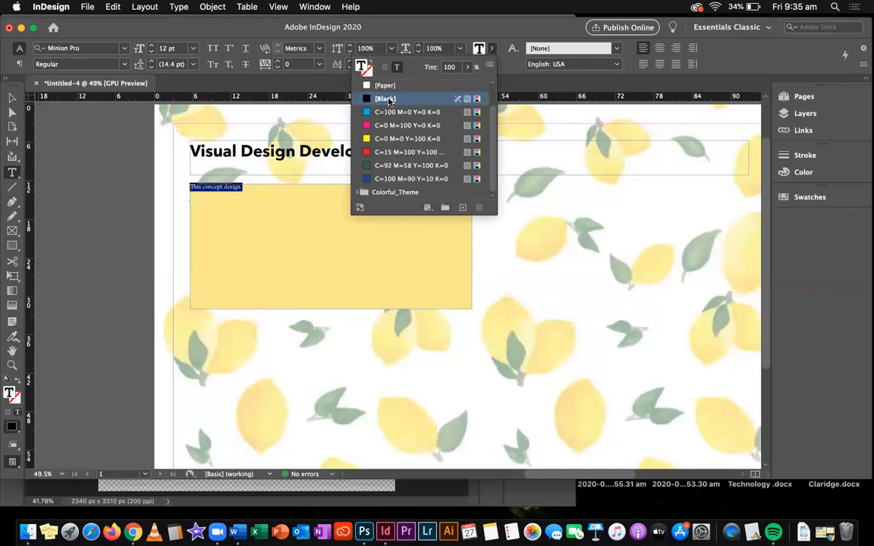
{"action": "left_click", "coordinate": [311, 218]}
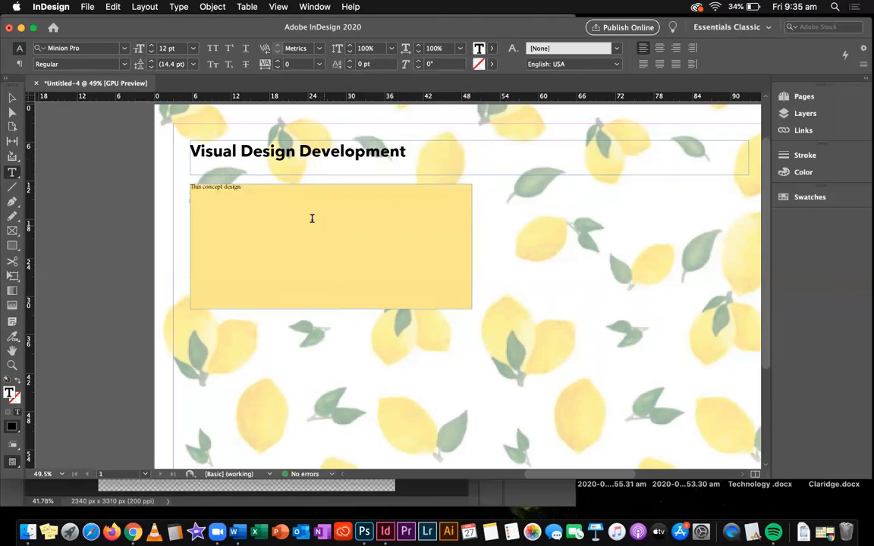
Set all the text in the yellow frame to the Avenir Next Condensed font.
{"action": "key", "text": "super+a"}
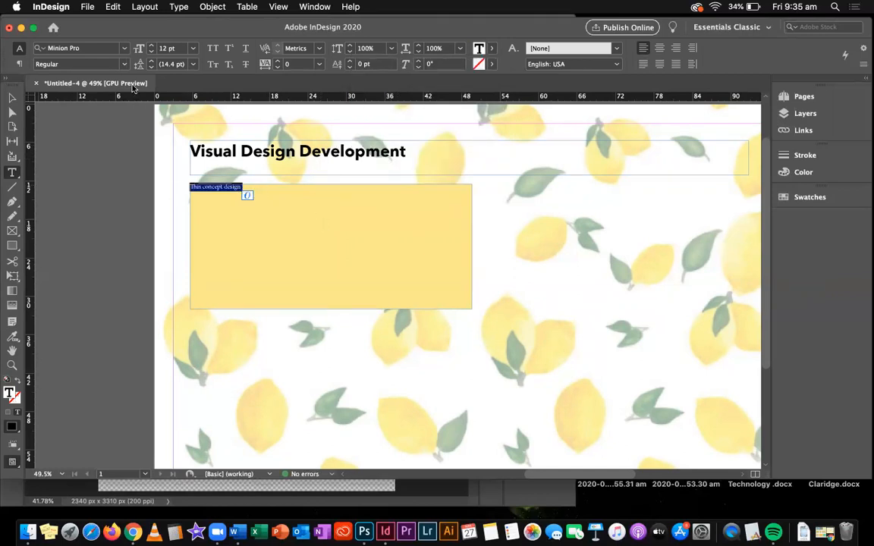
{"action": "left_click", "coordinate": [125, 49]}
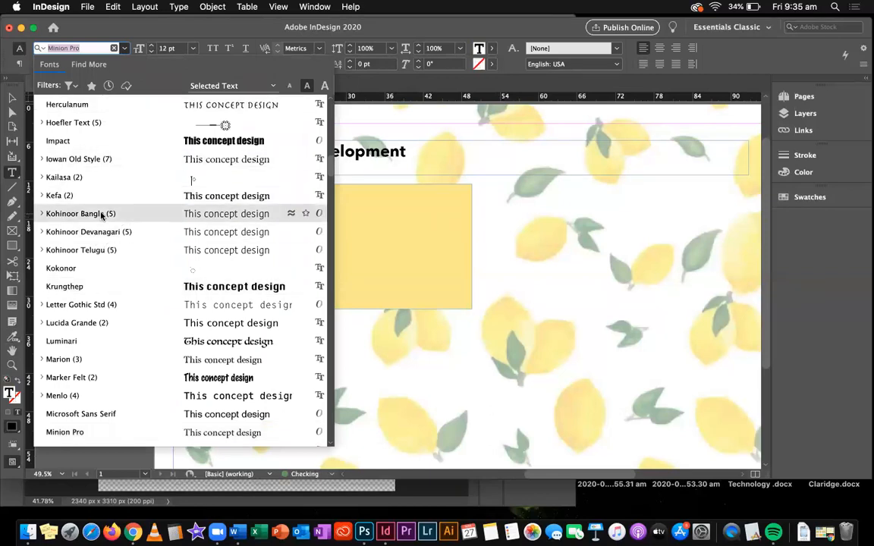
{"action": "scroll", "coordinate": [117, 172], "scroll_direction": "up", "scroll_amount": 10}
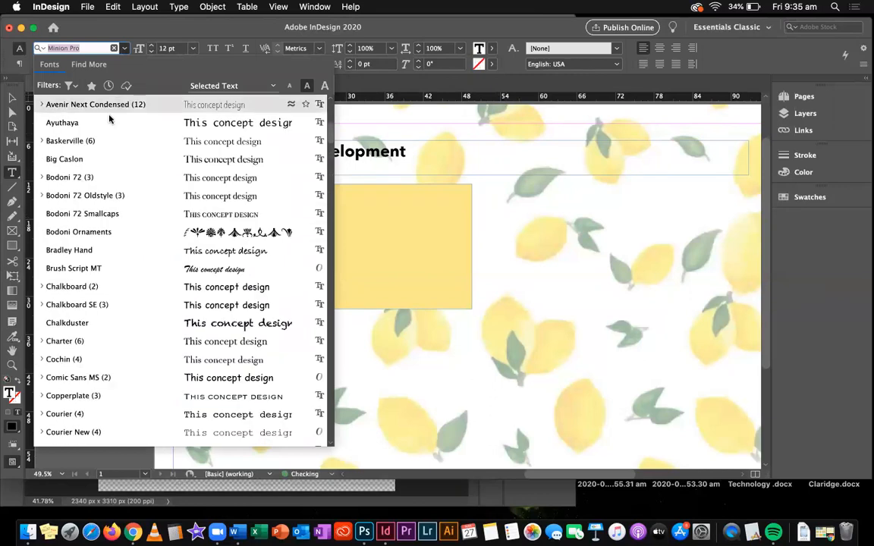
{"action": "left_click", "coordinate": [107, 106]}
{"action": "left_click", "coordinate": [279, 220]}
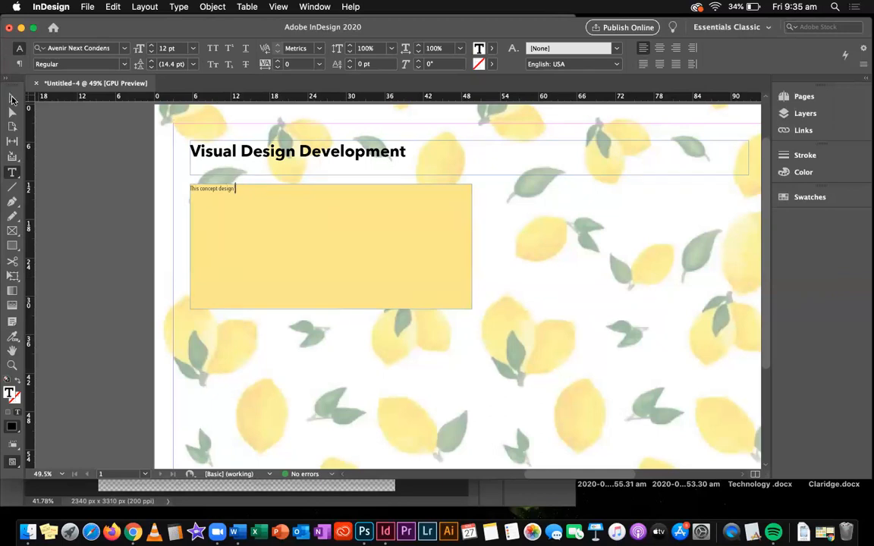
{"action": "key", "text": "Escape"}
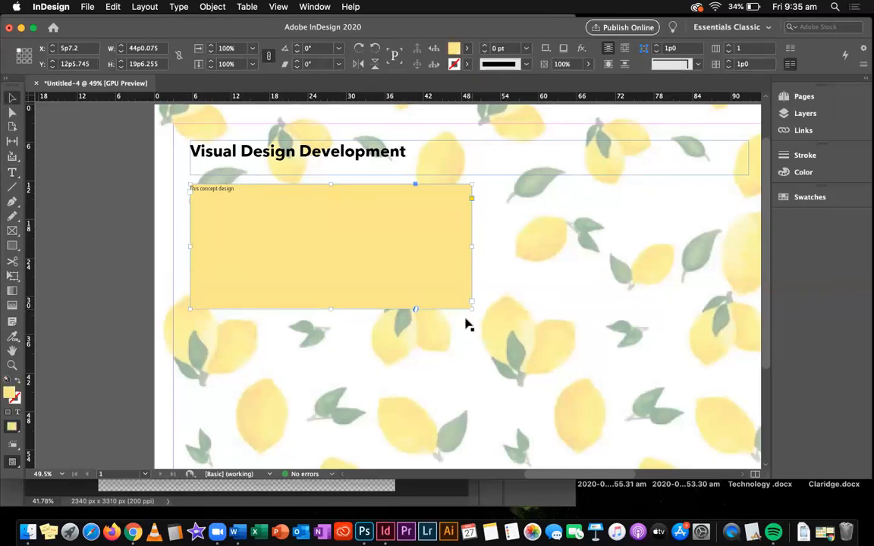
Shorten the yellow text frame to a height of about 7p3.6, keeping its width.
{"action": "scroll", "coordinate": [467, 325], "scroll_direction": "down", "scroll_amount": 2}
{"action": "scroll", "coordinate": [467, 325], "scroll_direction": "down", "scroll_amount": 2}
{"action": "scroll", "coordinate": [466, 325], "scroll_direction": "up", "scroll_amount": 4}
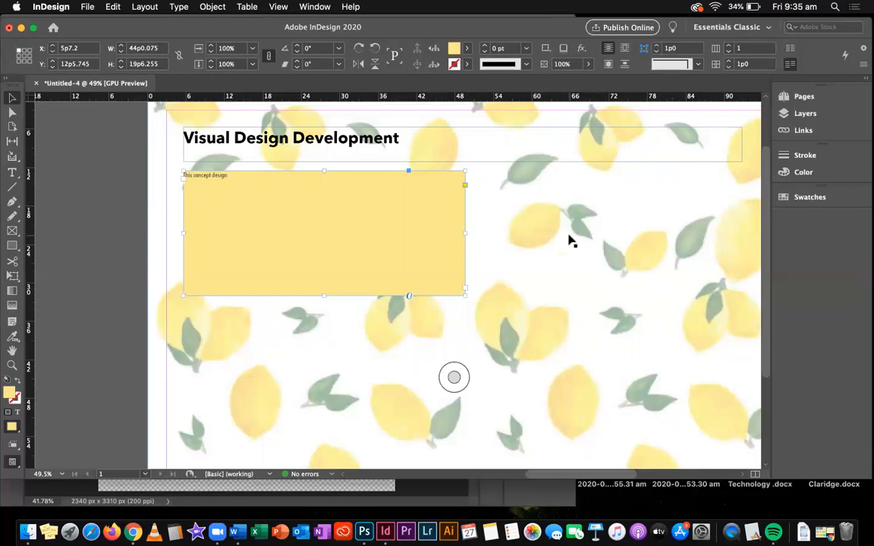
{"action": "scroll", "coordinate": [571, 241], "scroll_direction": "down", "scroll_amount": 2}
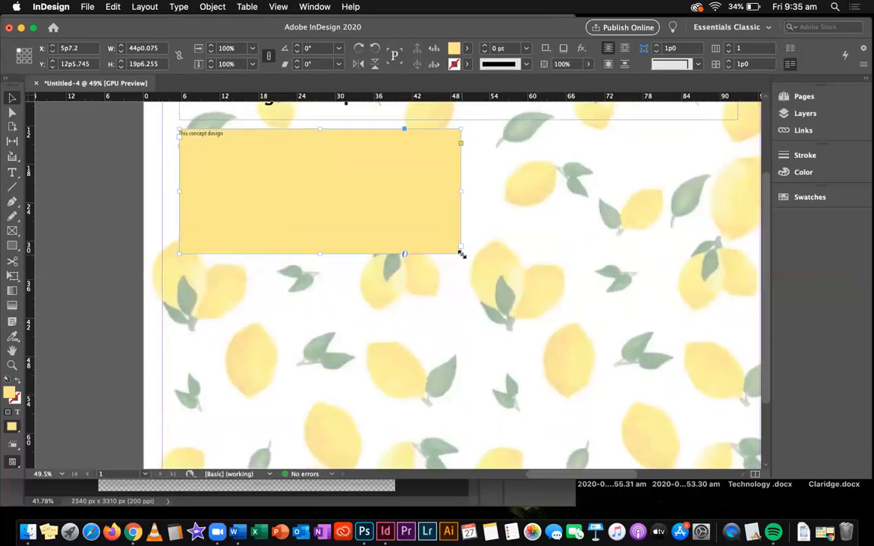
{"action": "left_click_drag", "start_coordinate": [462, 253], "coordinate": [460, 176]}
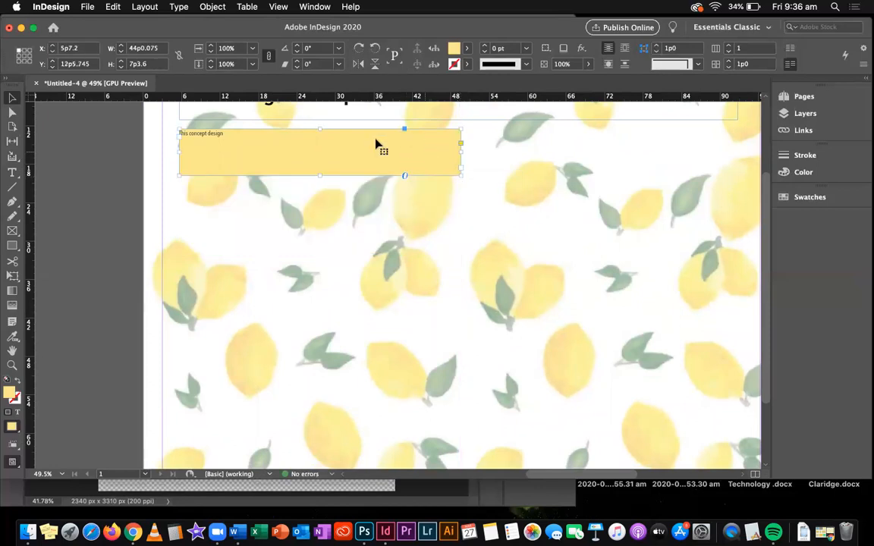
Paste a copy of the yellow text frame beside the original, aligned with its top and the heading frame's right edge.
{"action": "scroll", "coordinate": [438, 161], "scroll_direction": "right", "scroll_amount": 5}
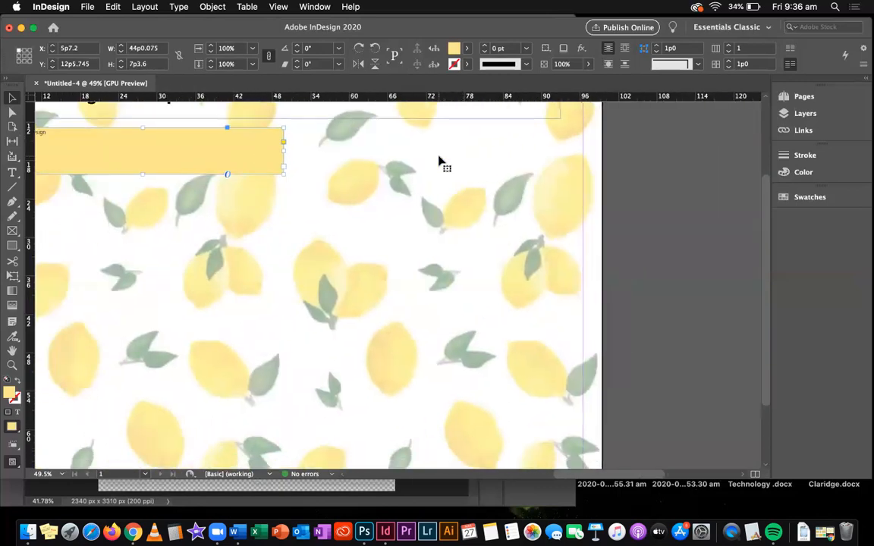
{"action": "key", "text": "super+v"}
{"action": "left_click_drag", "start_coordinate": [397, 269], "coordinate": [413, 147]}
Narrow the original yellow text frame to a width of about 40p6, leaving a gap before the copy.
{"action": "left_click", "coordinate": [258, 148]}
{"action": "left_click_drag", "start_coordinate": [285, 151], "coordinate": [245, 146]}
{"action": "left_click_drag", "start_coordinate": [261, 148], "coordinate": [262, 148]}
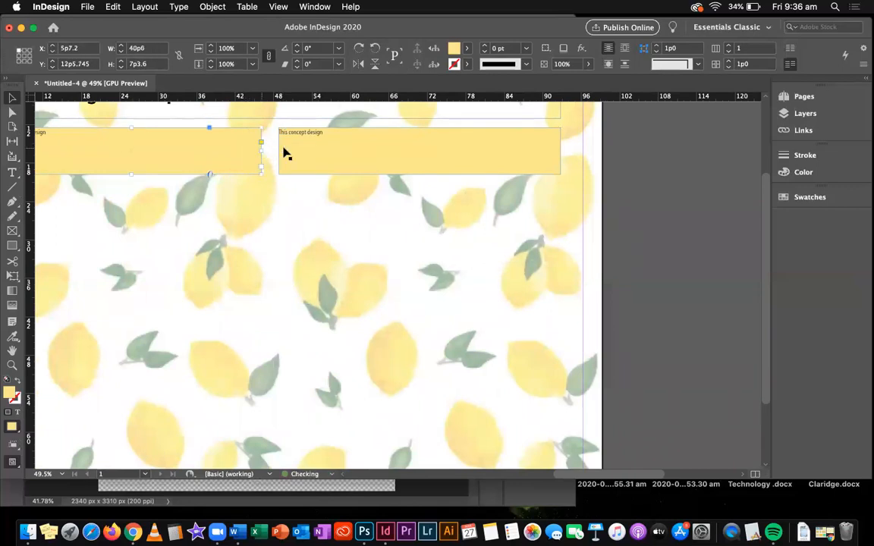
Delete the "This concept design" text from the copied yellow frame.
{"action": "key", "text": "super+0"}
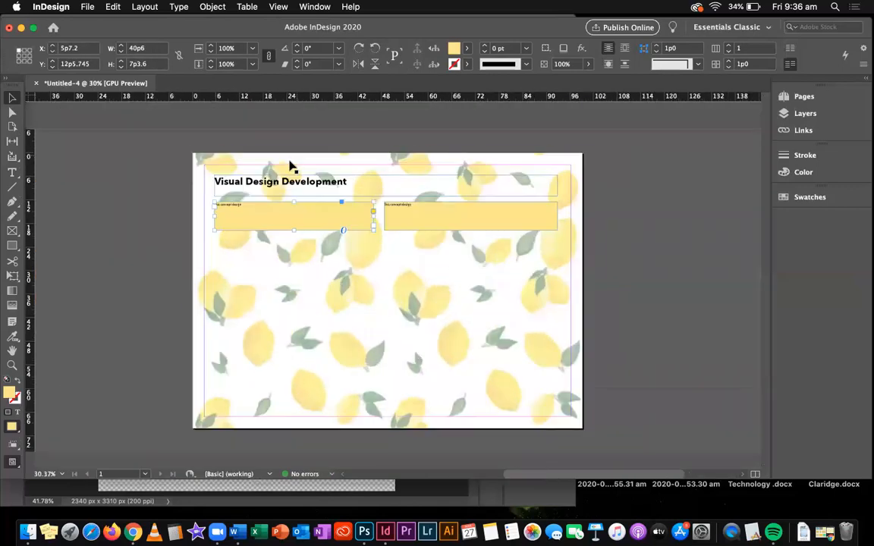
{"action": "double_click", "coordinate": [417, 201]}
{"action": "right_click", "coordinate": [414, 202]}
{"action": "left_click", "coordinate": [390, 203]}
{"action": "triple_click", "coordinate": [415, 202]}
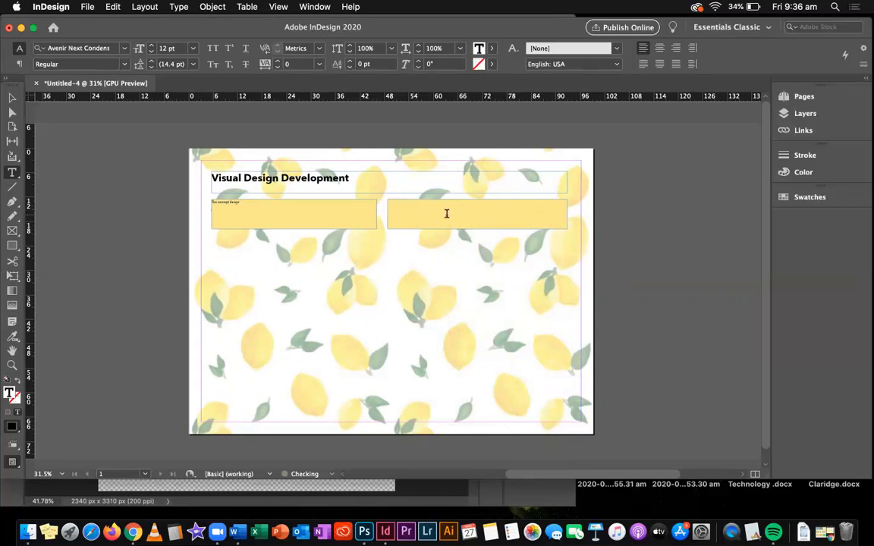
Extend the empty yellow frame down to near the bottom page margin, to a height of about 52p2.4.
{"action": "left_click", "coordinate": [13, 99]}
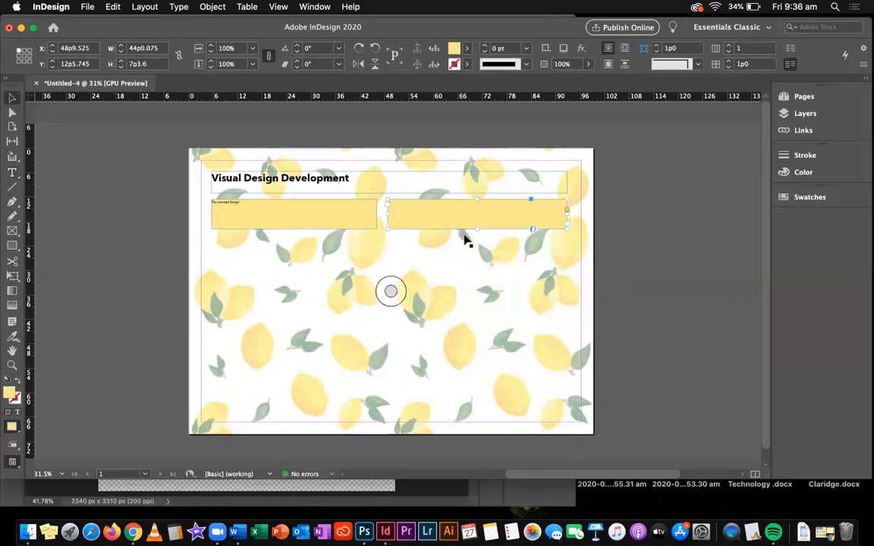
{"action": "left_click_drag", "start_coordinate": [477, 228], "coordinate": [487, 415]}
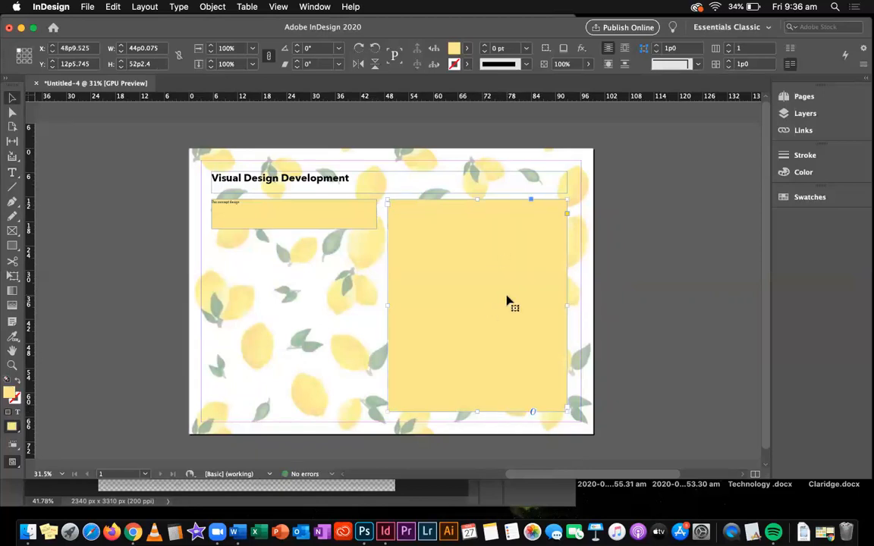
{"action": "left_click", "coordinate": [621, 183]}
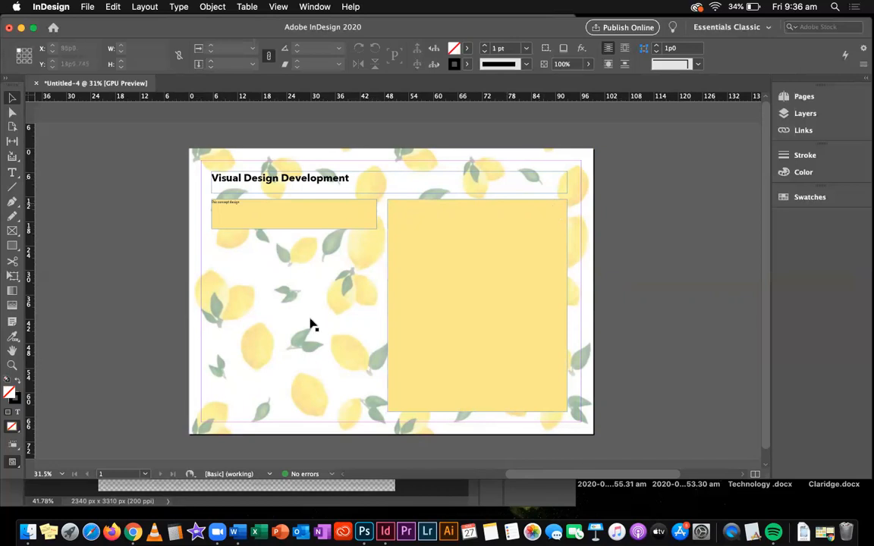